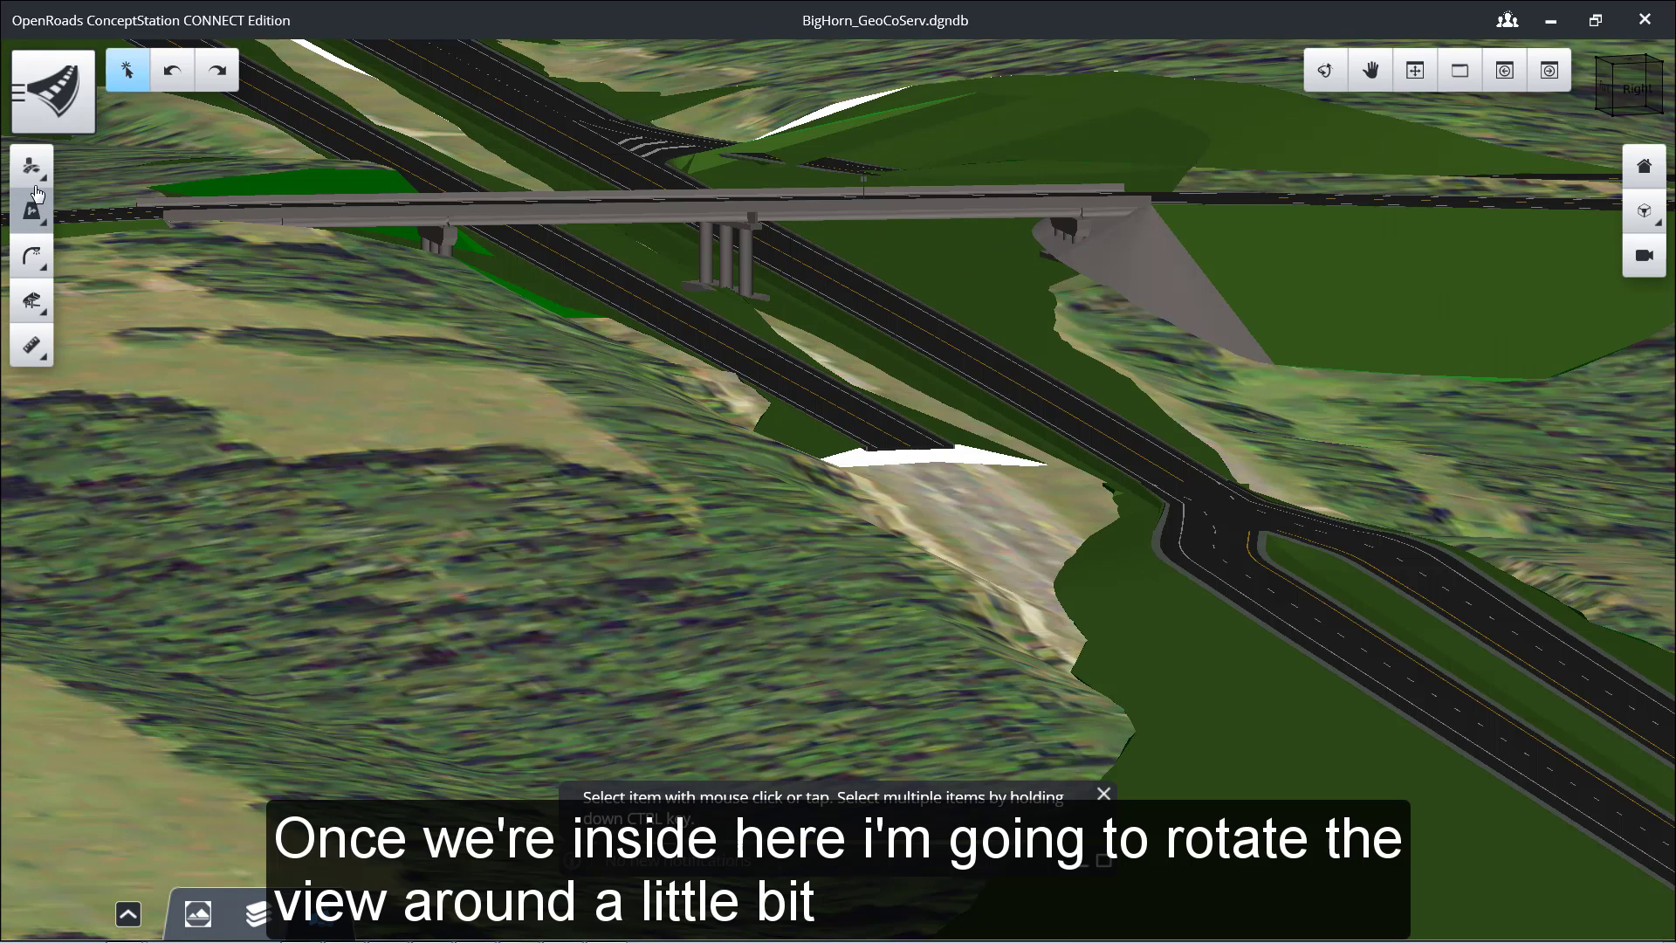
- Refresh the concept's estimated cost so it is recalculated from the newly placed objects
{"action": "left_click", "coordinate": [1324, 70]}
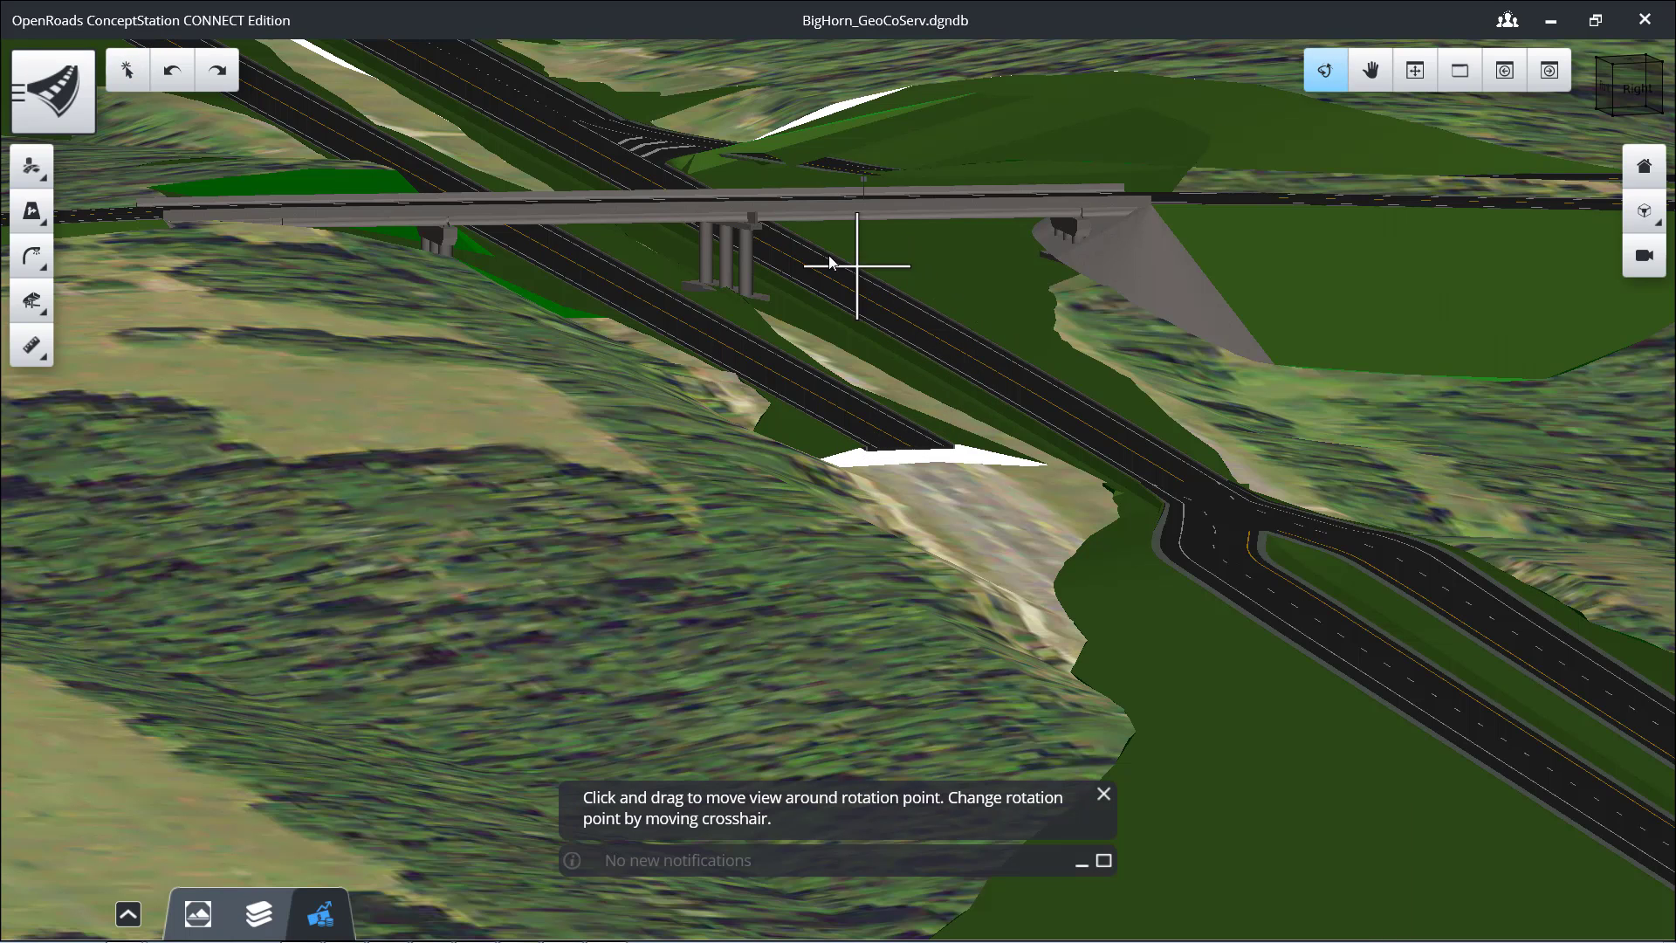
{"action": "left_click_drag", "start_coordinate": [756, 210], "coordinate": [800, 537]}
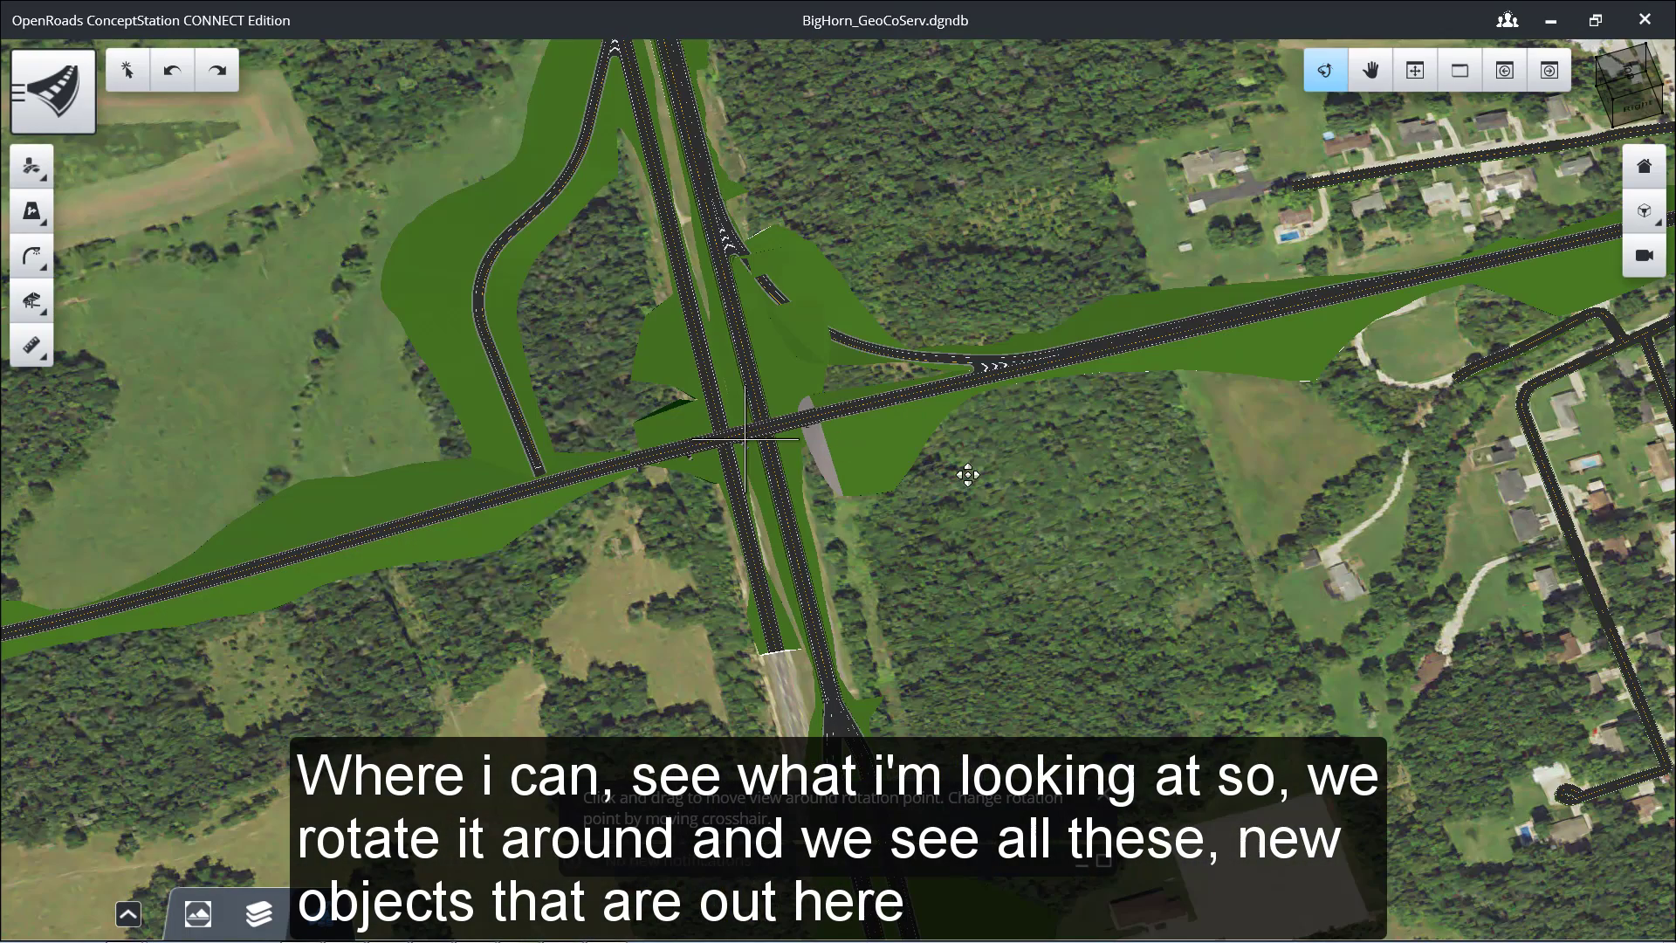
{"action": "right_click", "coordinate": [965, 472]}
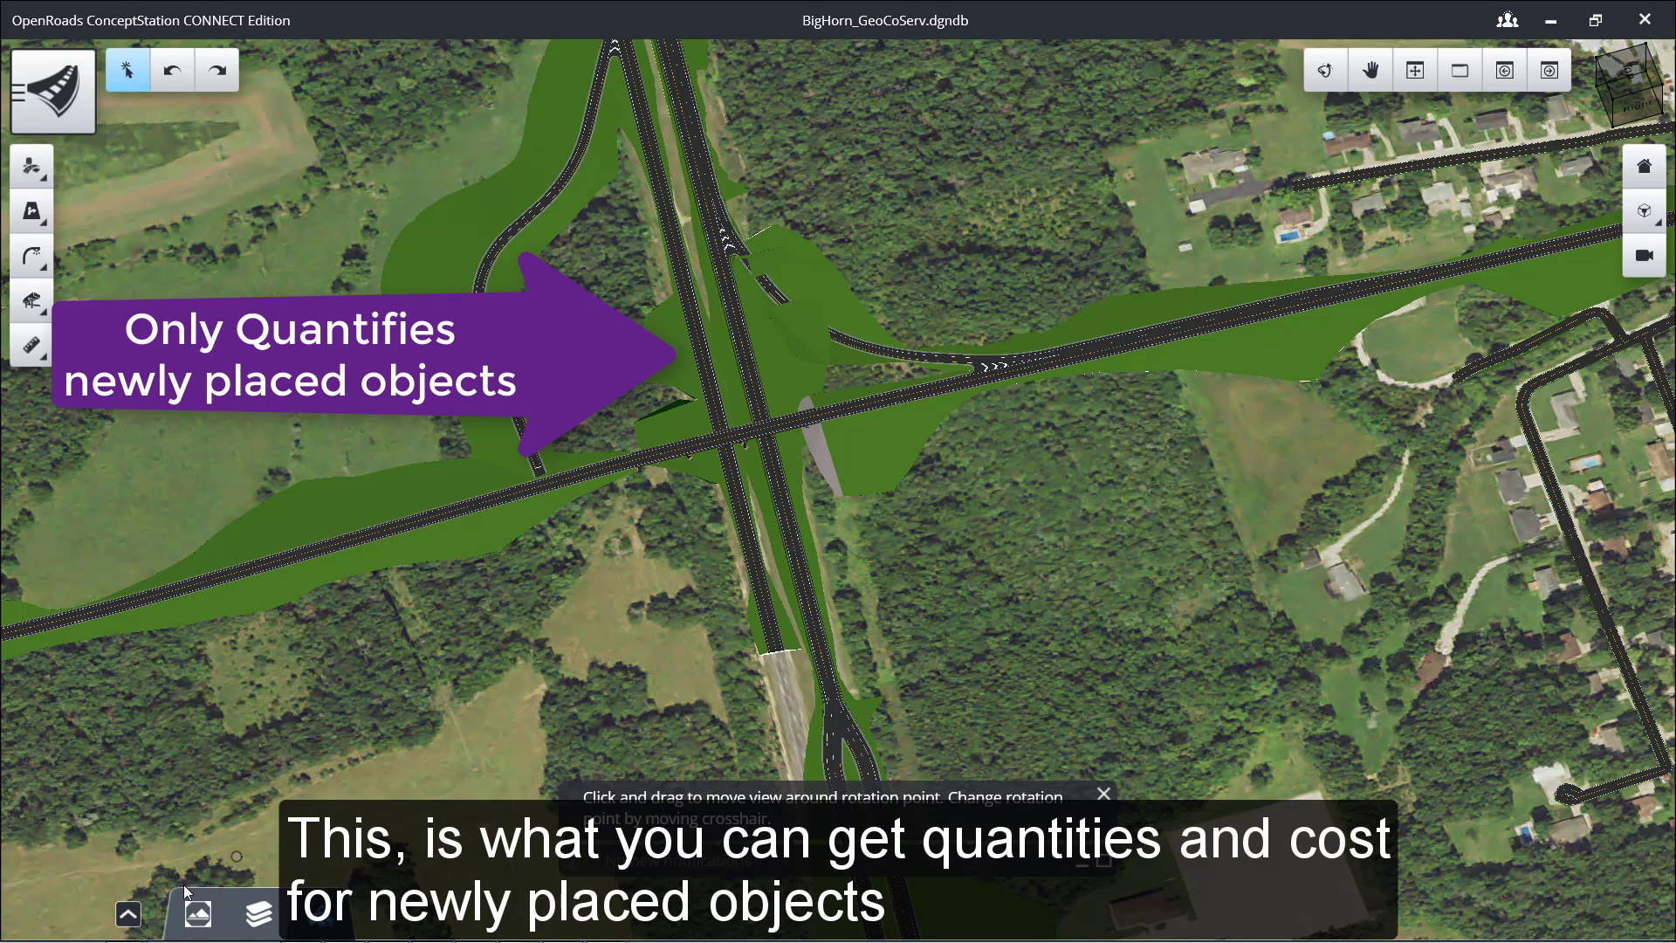
{"action": "left_click", "coordinate": [126, 913]}
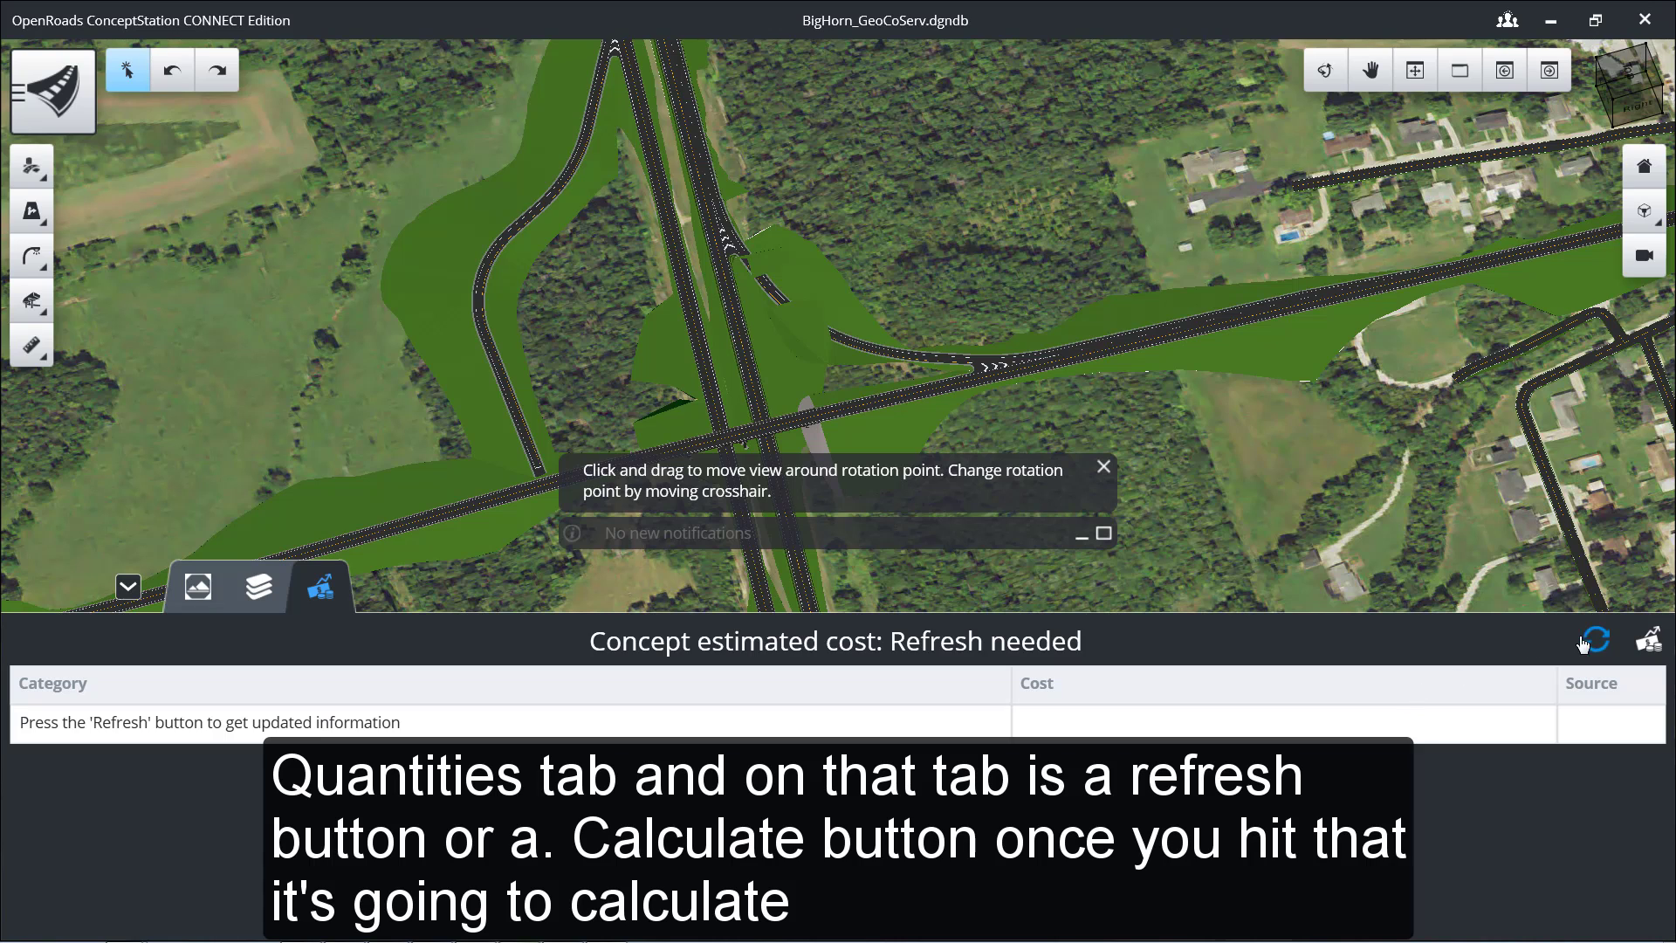
{"action": "left_click", "coordinate": [1608, 642]}
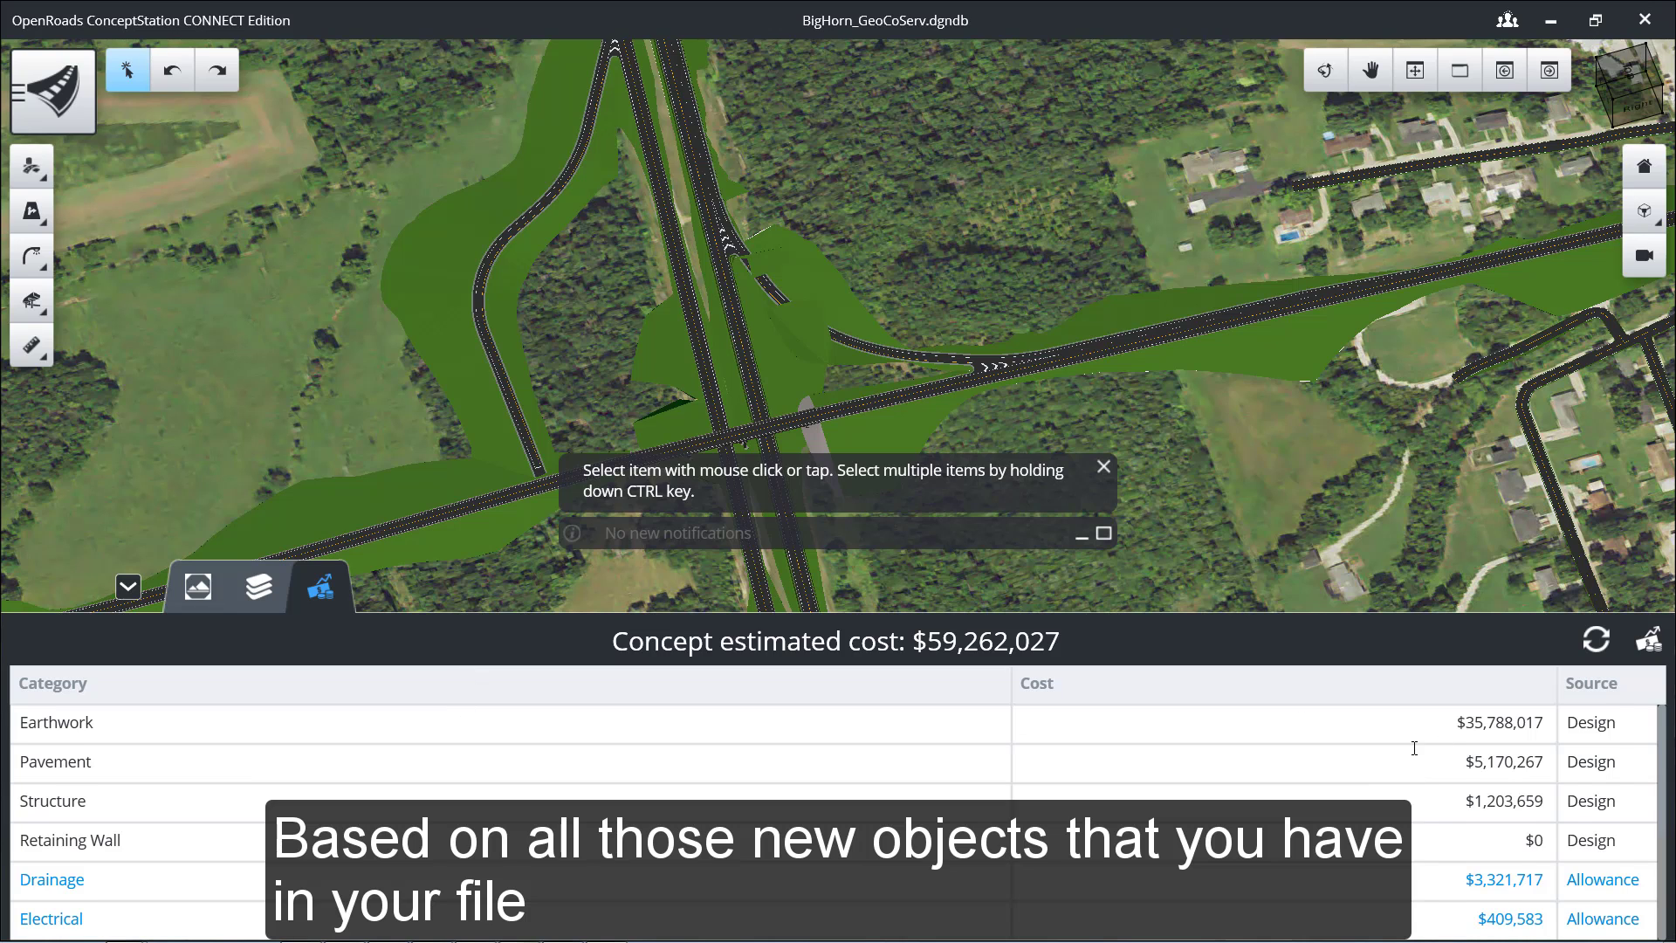
- Review the estimated costs by category and the Detailed Quantities and Cost Report, and return to the model
{"action": "scroll", "coordinate": [1418, 750], "scroll_direction": "down", "scroll_amount": 5}
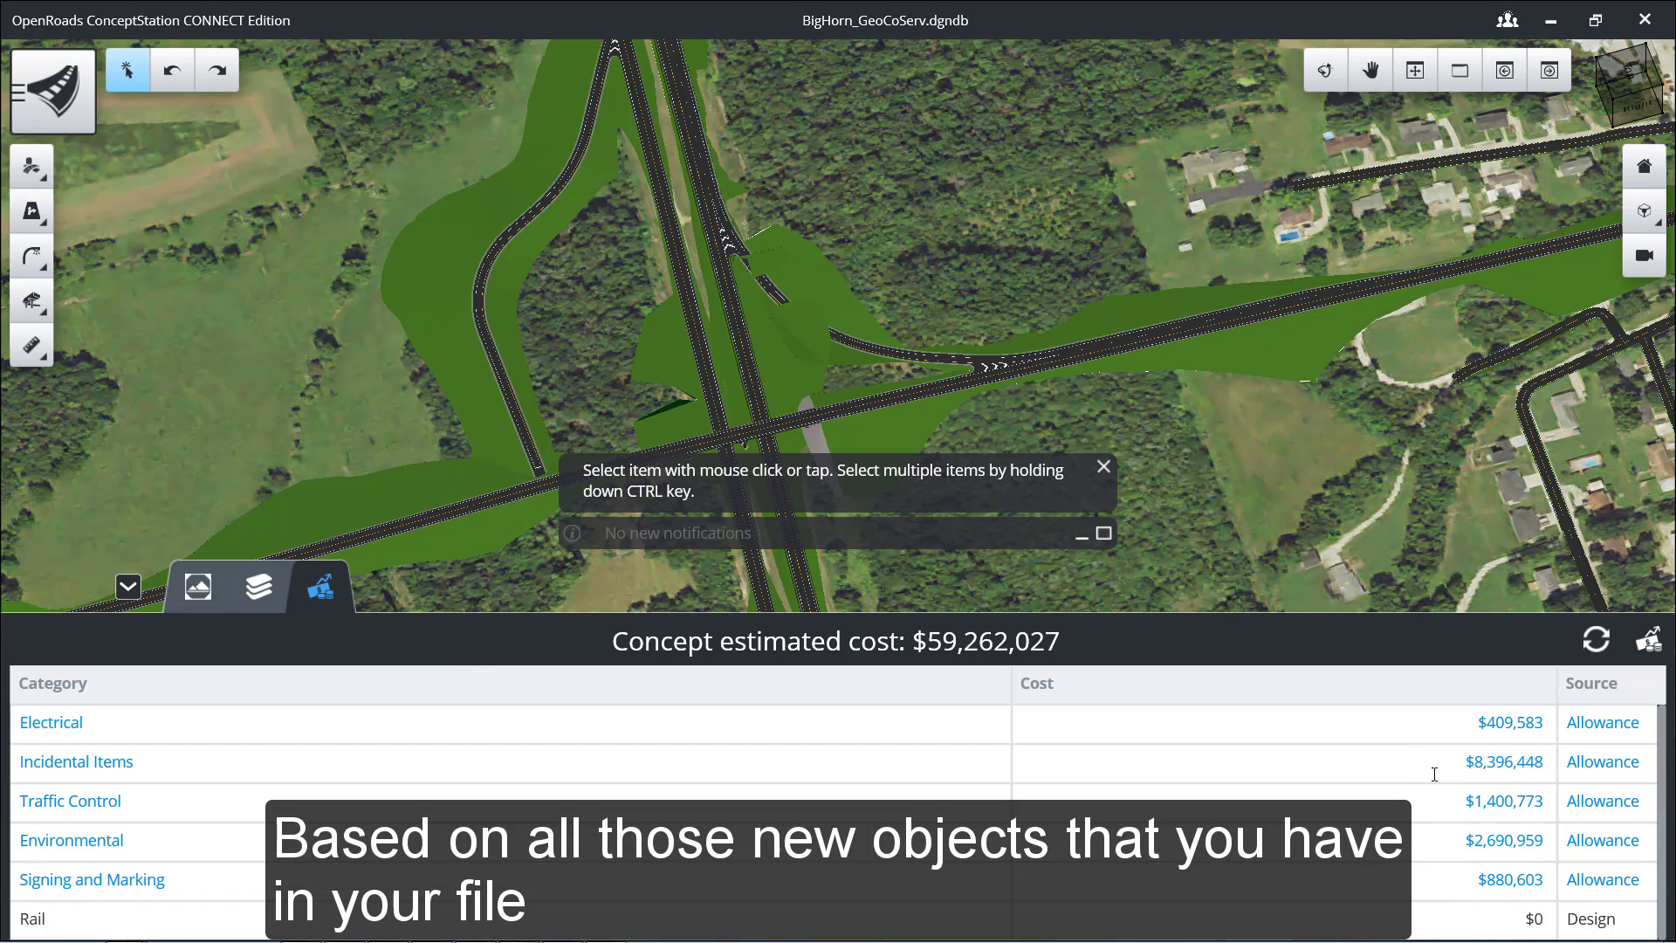
{"action": "scroll", "coordinate": [1432, 770], "scroll_direction": "up", "scroll_amount": 5}
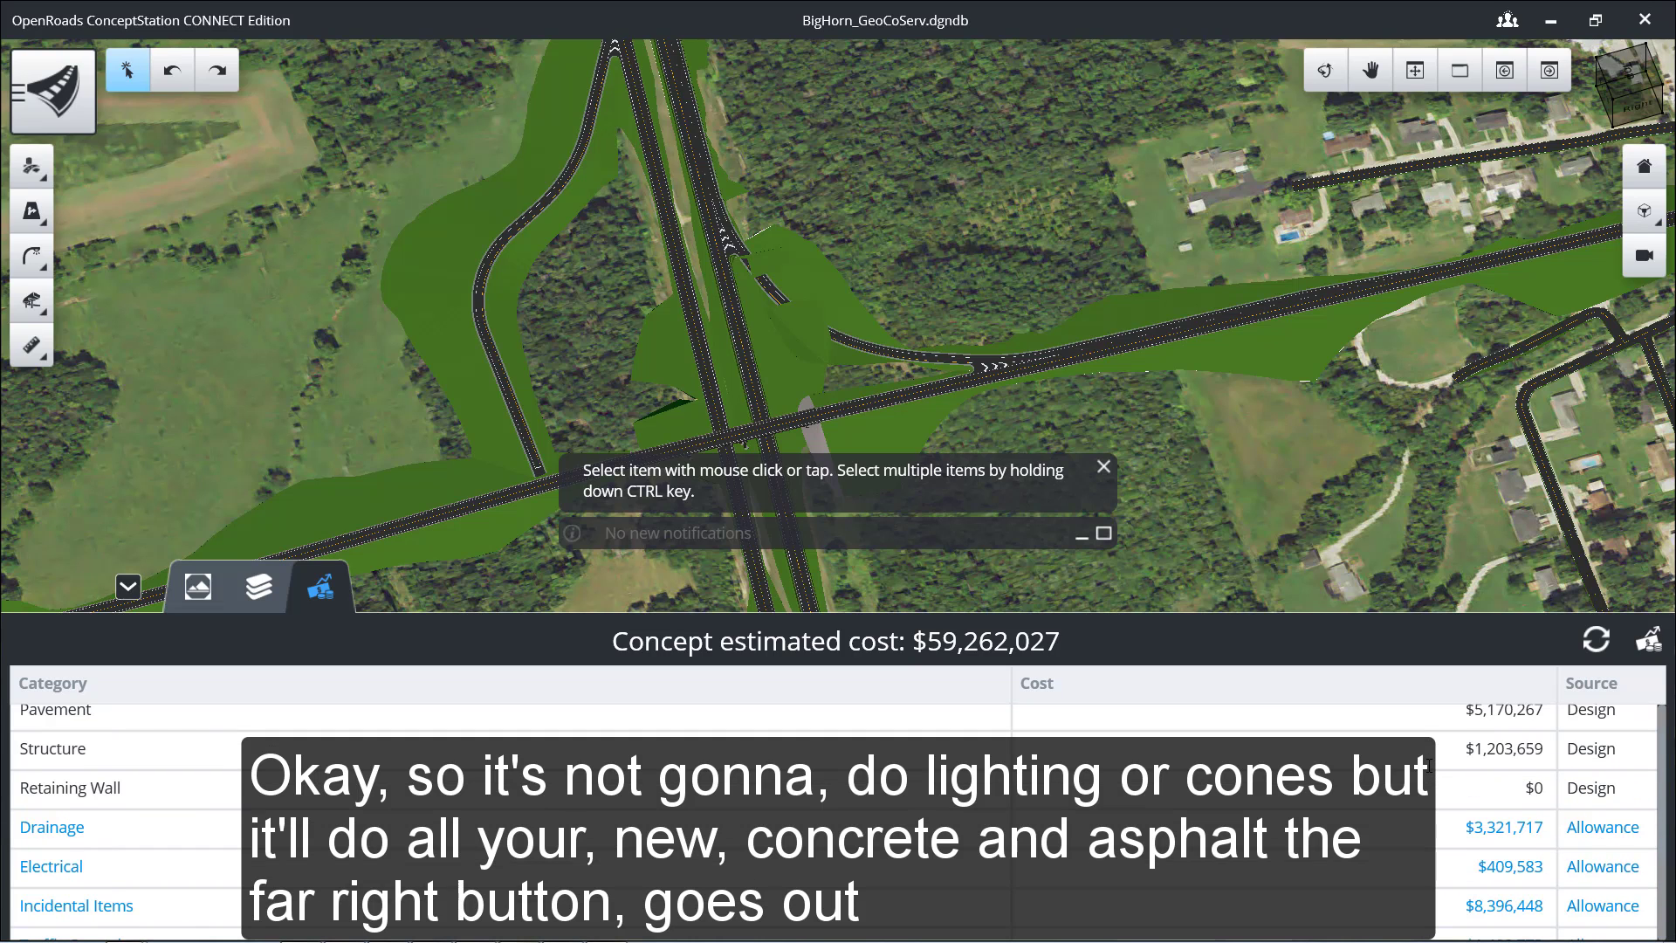
{"action": "left_click", "coordinate": [1647, 645]}
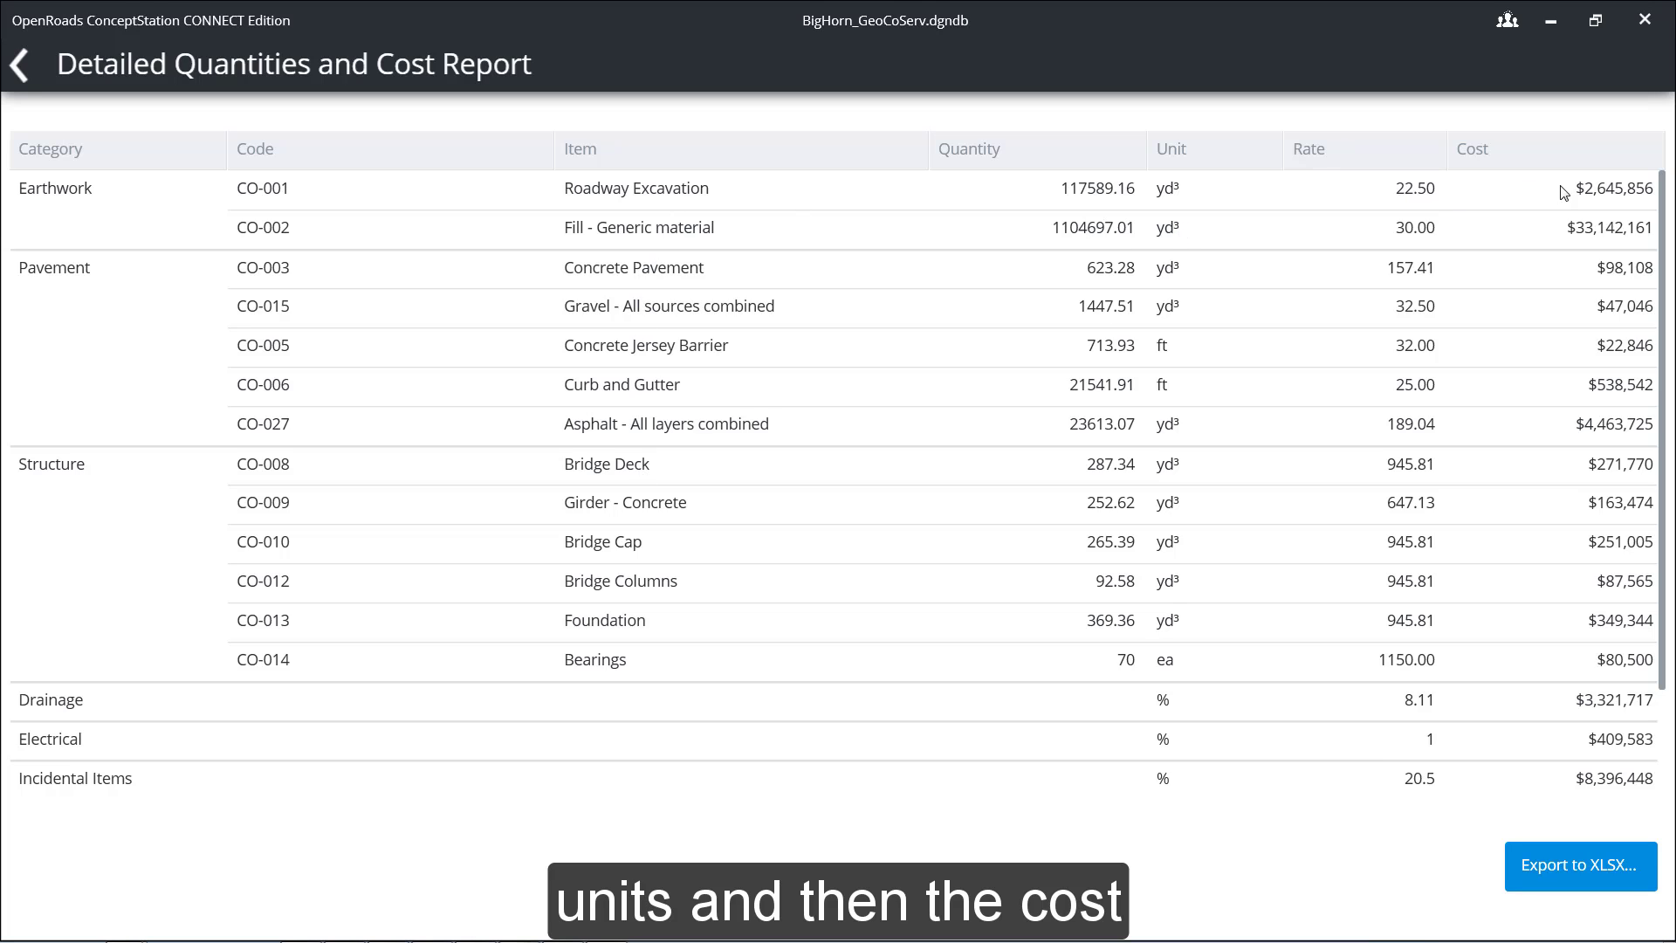
{"action": "left_click", "coordinate": [15, 70]}
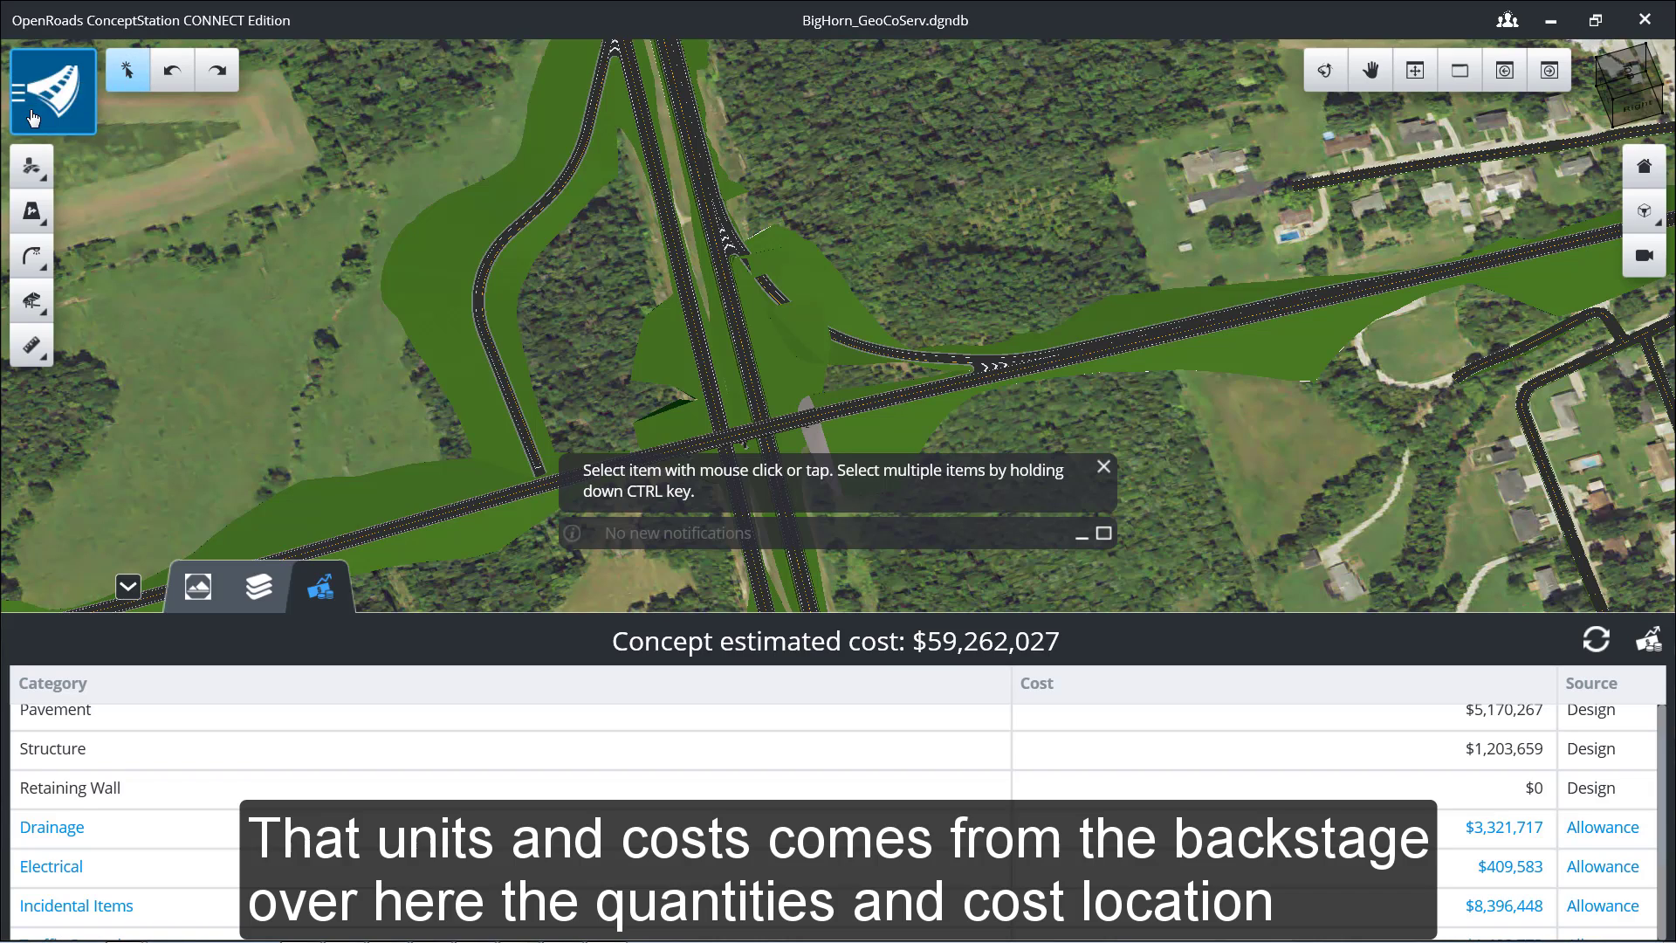
- In the Quantities and Costs configuration, set the allowance rates to 5% for Drainage, 10% for Environmental and 4% for Traffic Control
{"action": "left_click", "coordinate": [31, 116]}
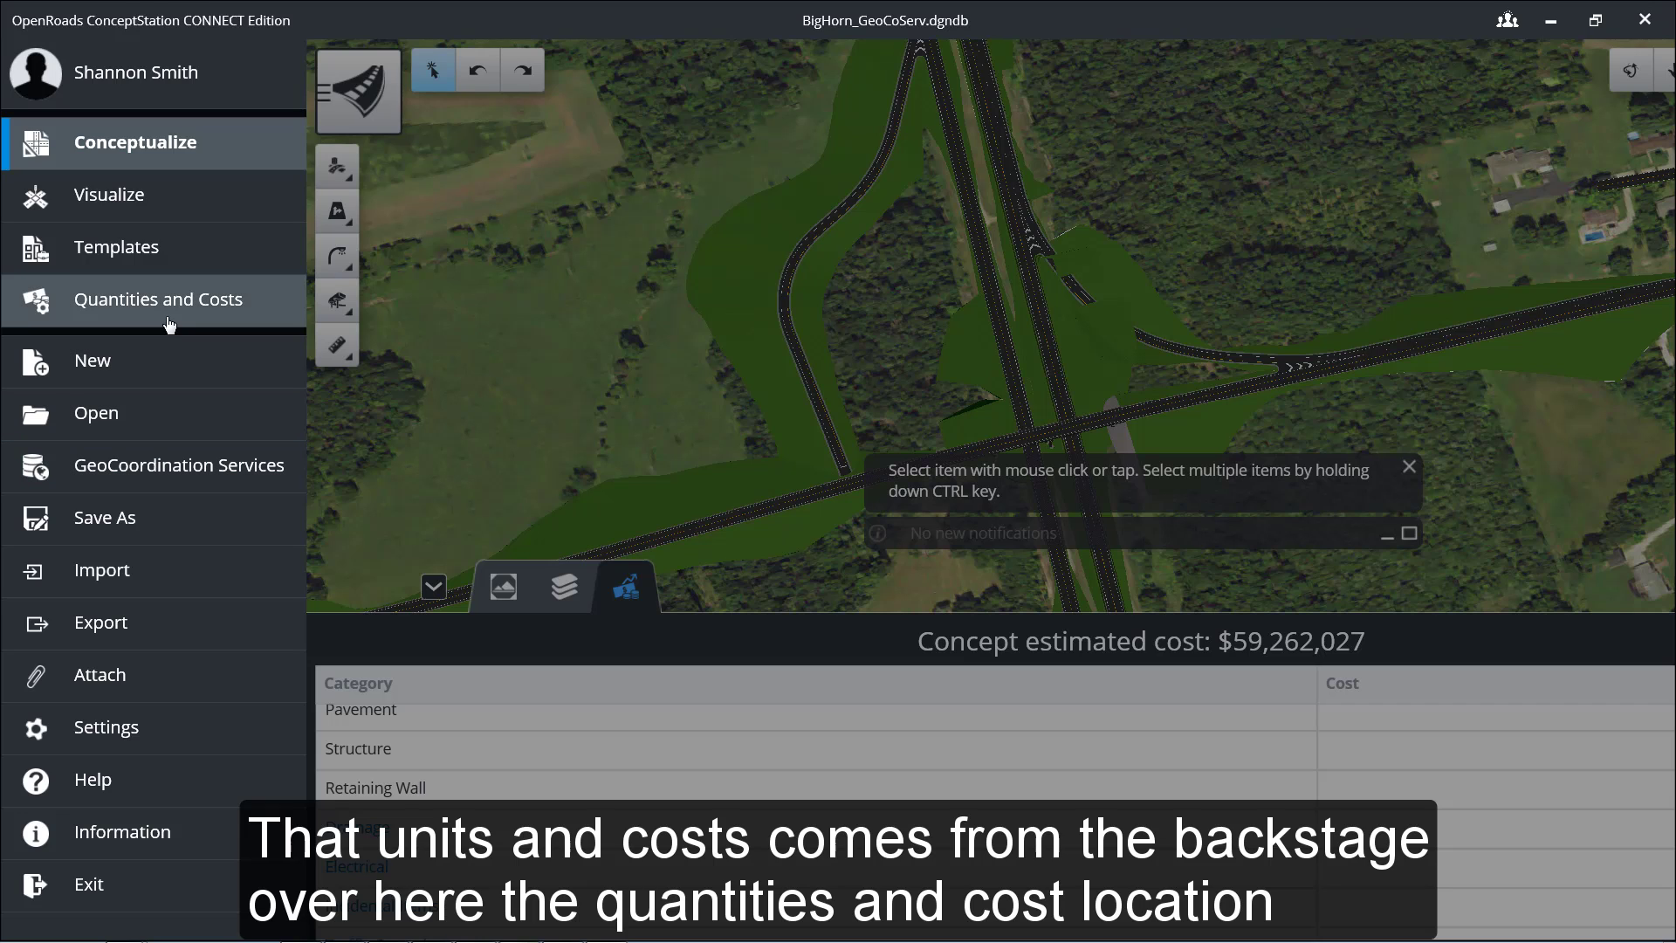
{"action": "left_click", "coordinate": [83, 299]}
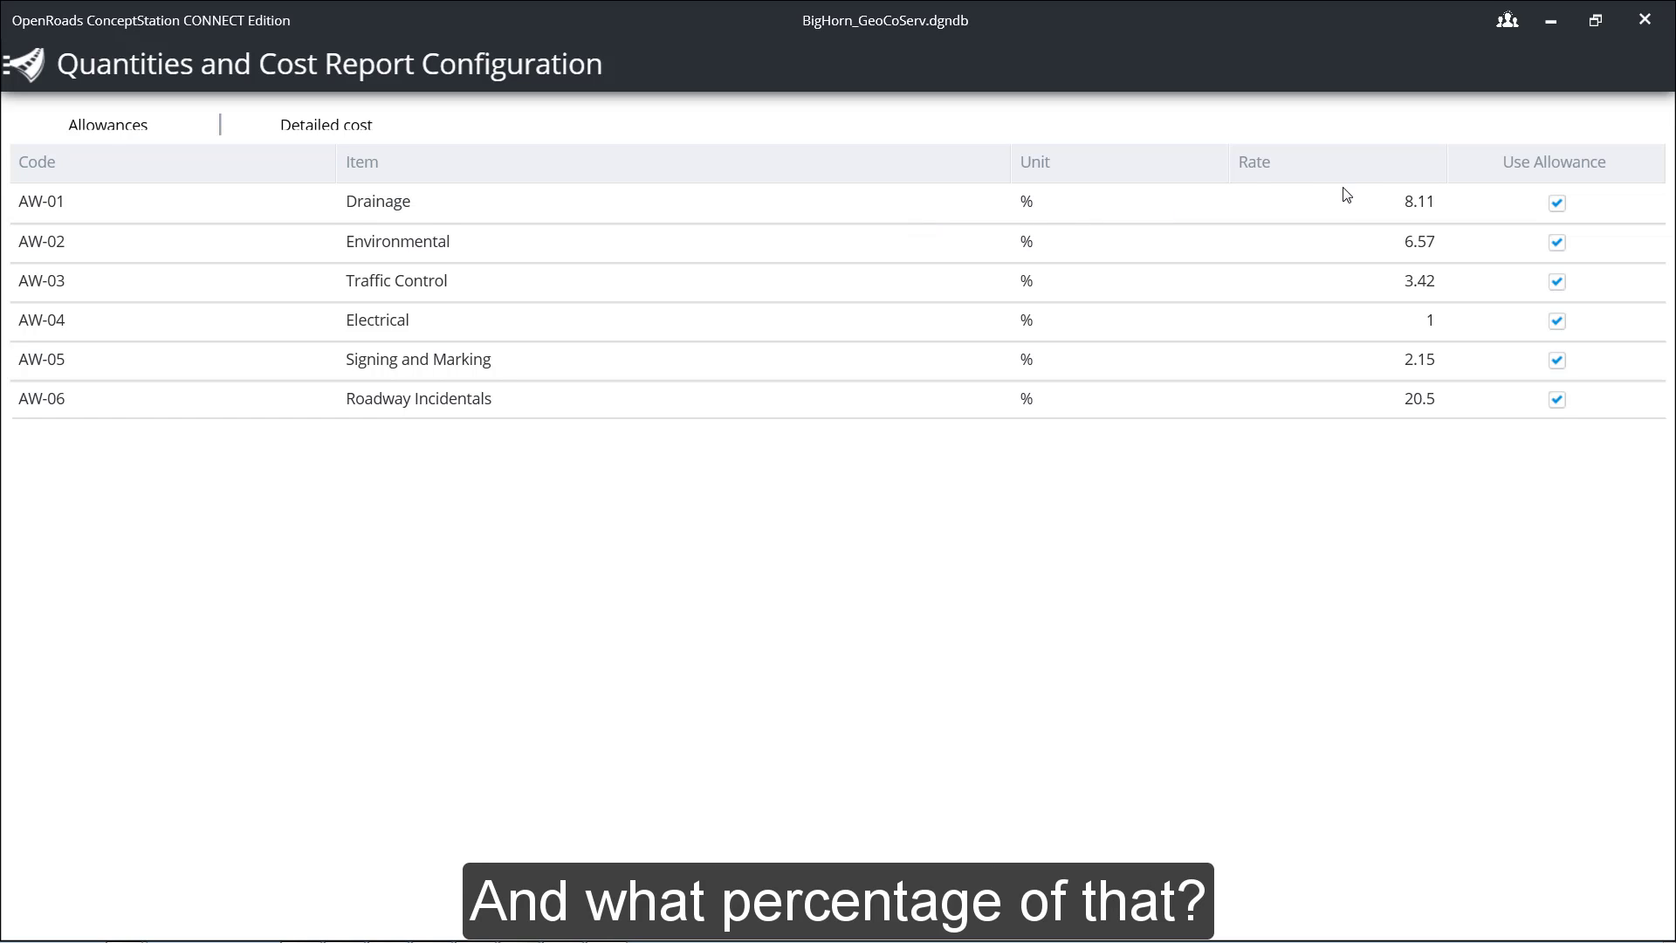
{"action": "left_click", "coordinate": [1414, 203]}
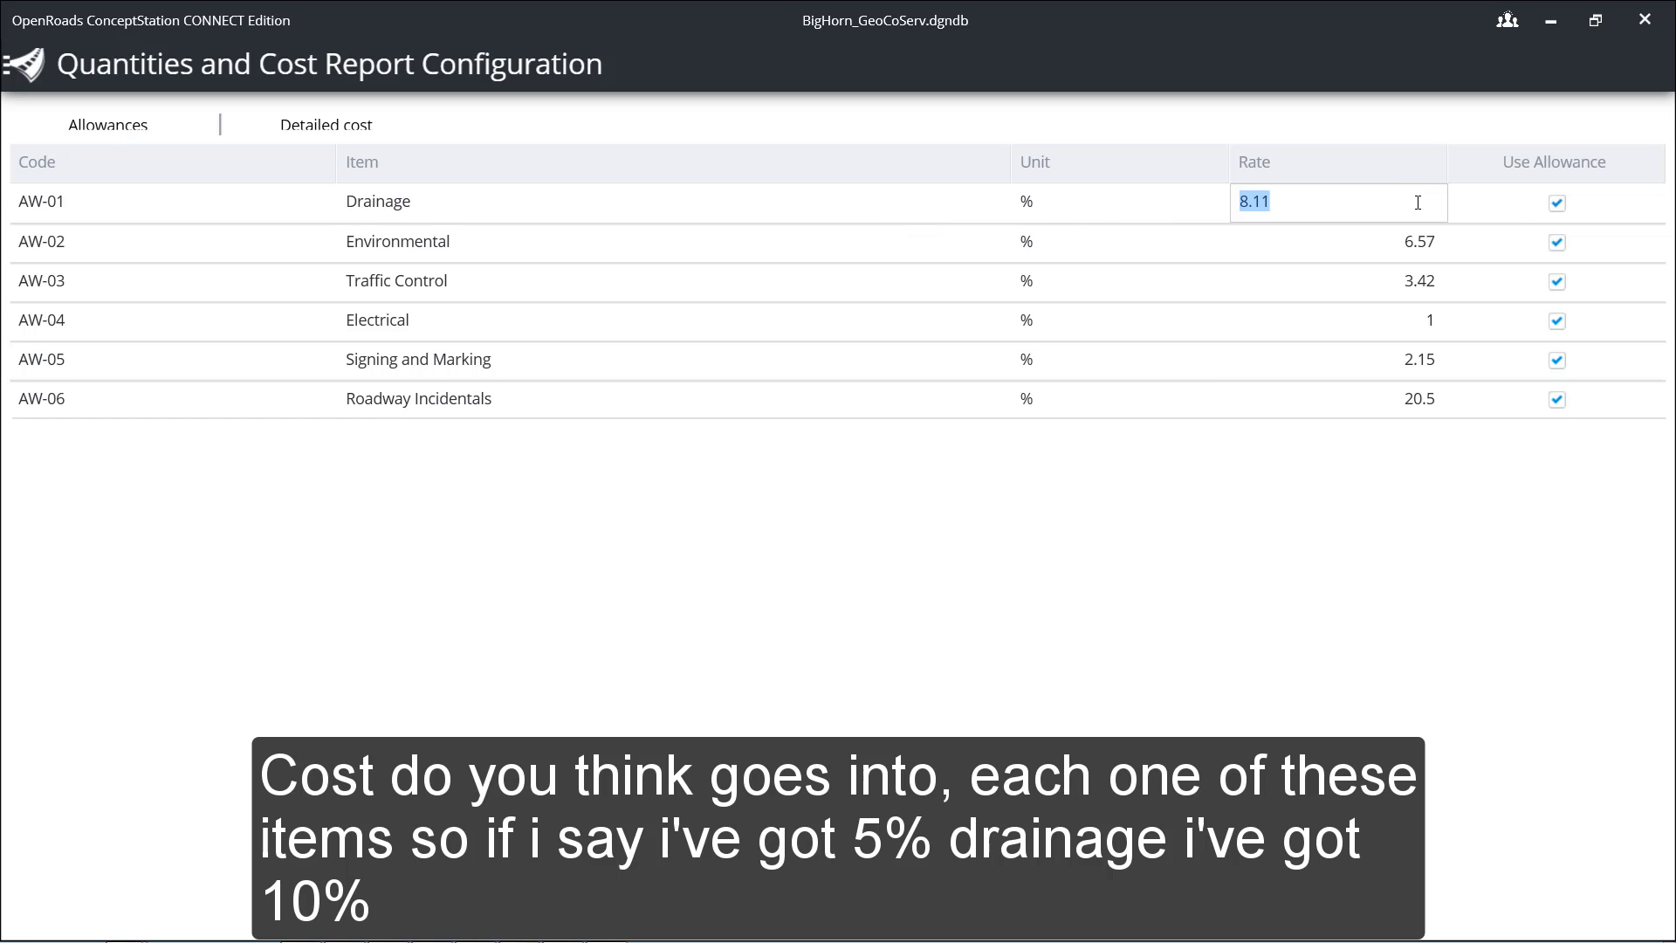
{"action": "type", "text": "5"}
{"action": "left_click", "coordinate": [1412, 254]}
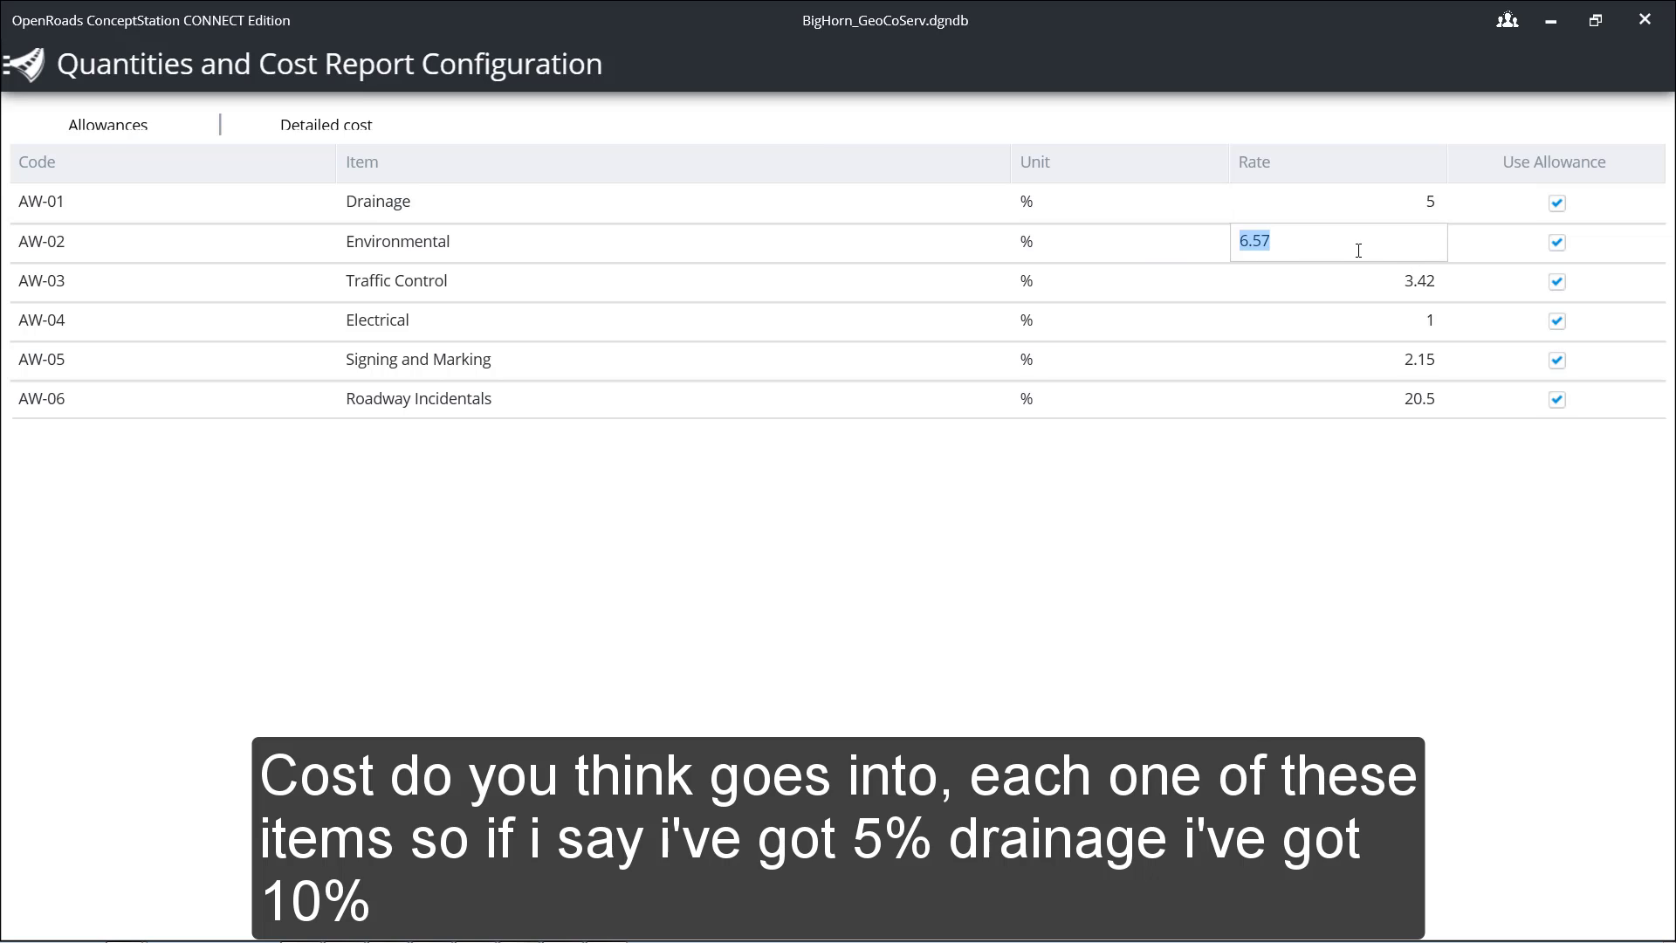
{"action": "type", "text": "10"}
{"action": "left_click", "coordinate": [1380, 274]}
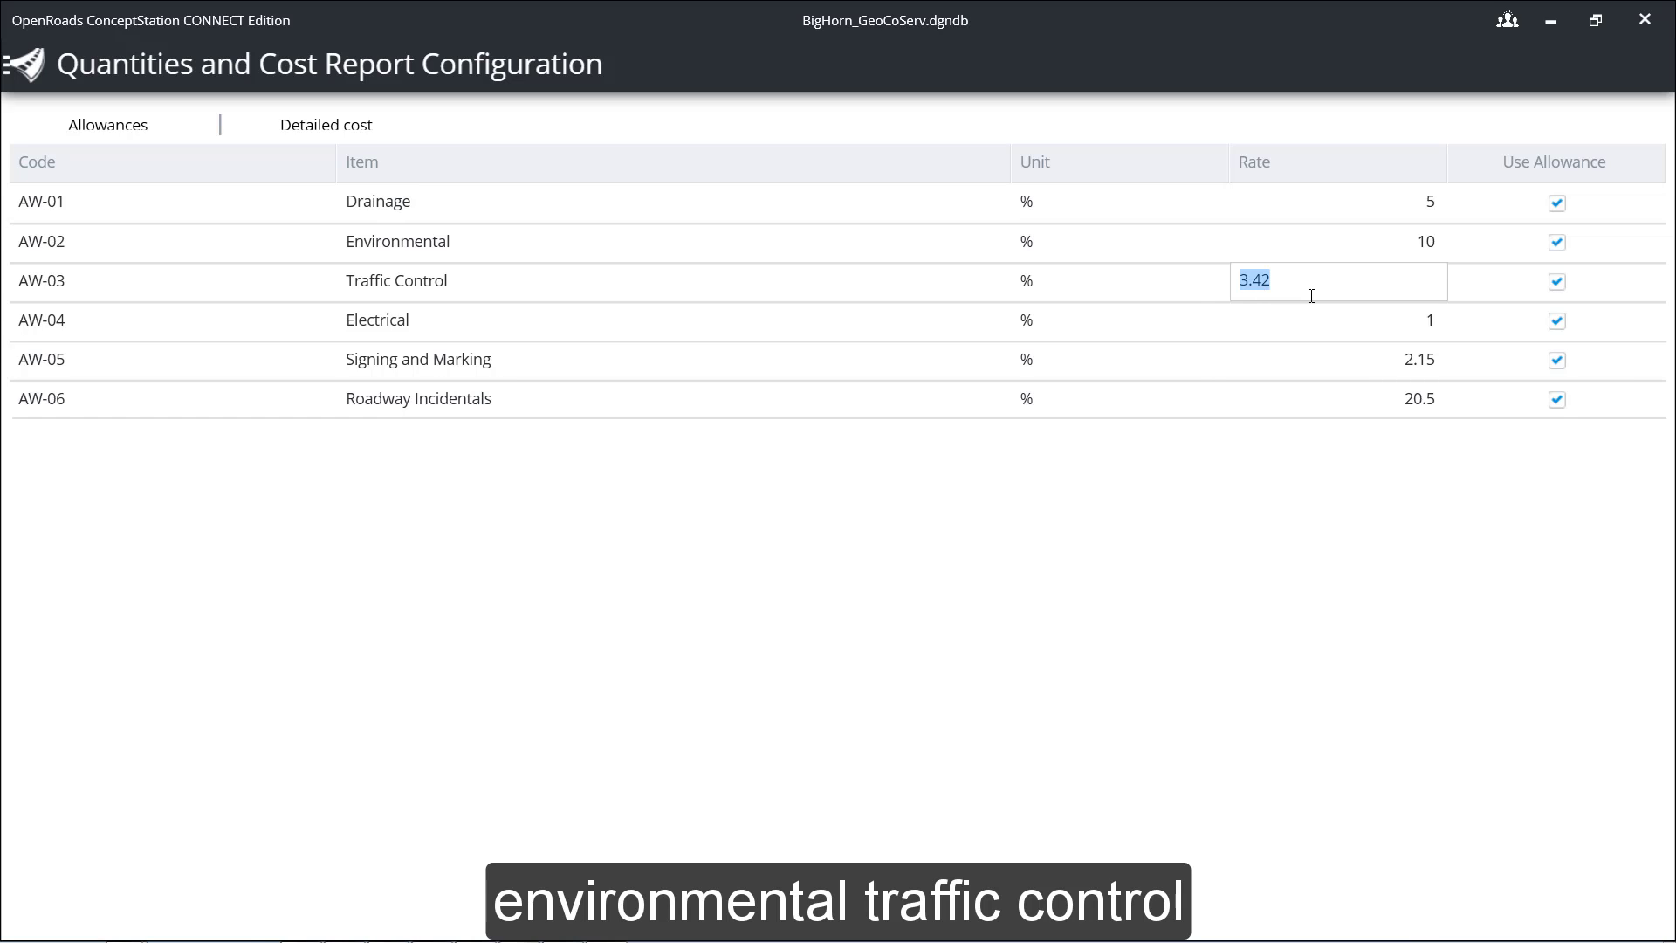
{"action": "type", "text": "4"}
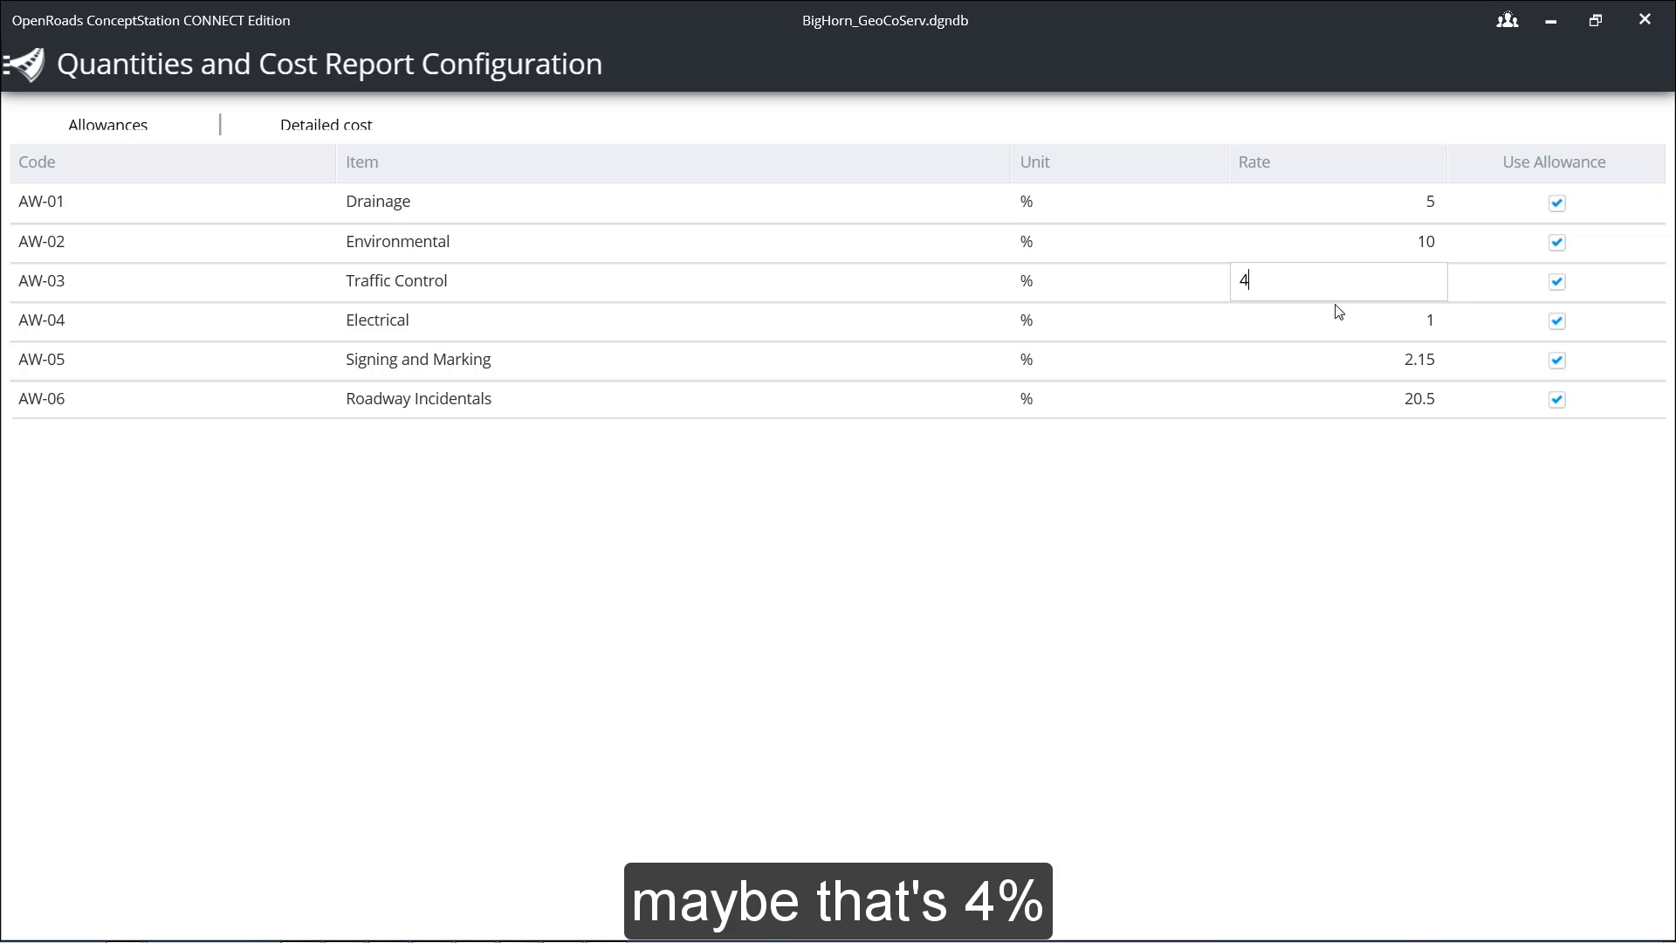
- Set the Signing and Marking allowance to 2% and Roadway Incidentals to 20%, and turn off the Electrical allowance
{"action": "left_click", "coordinate": [1412, 330]}
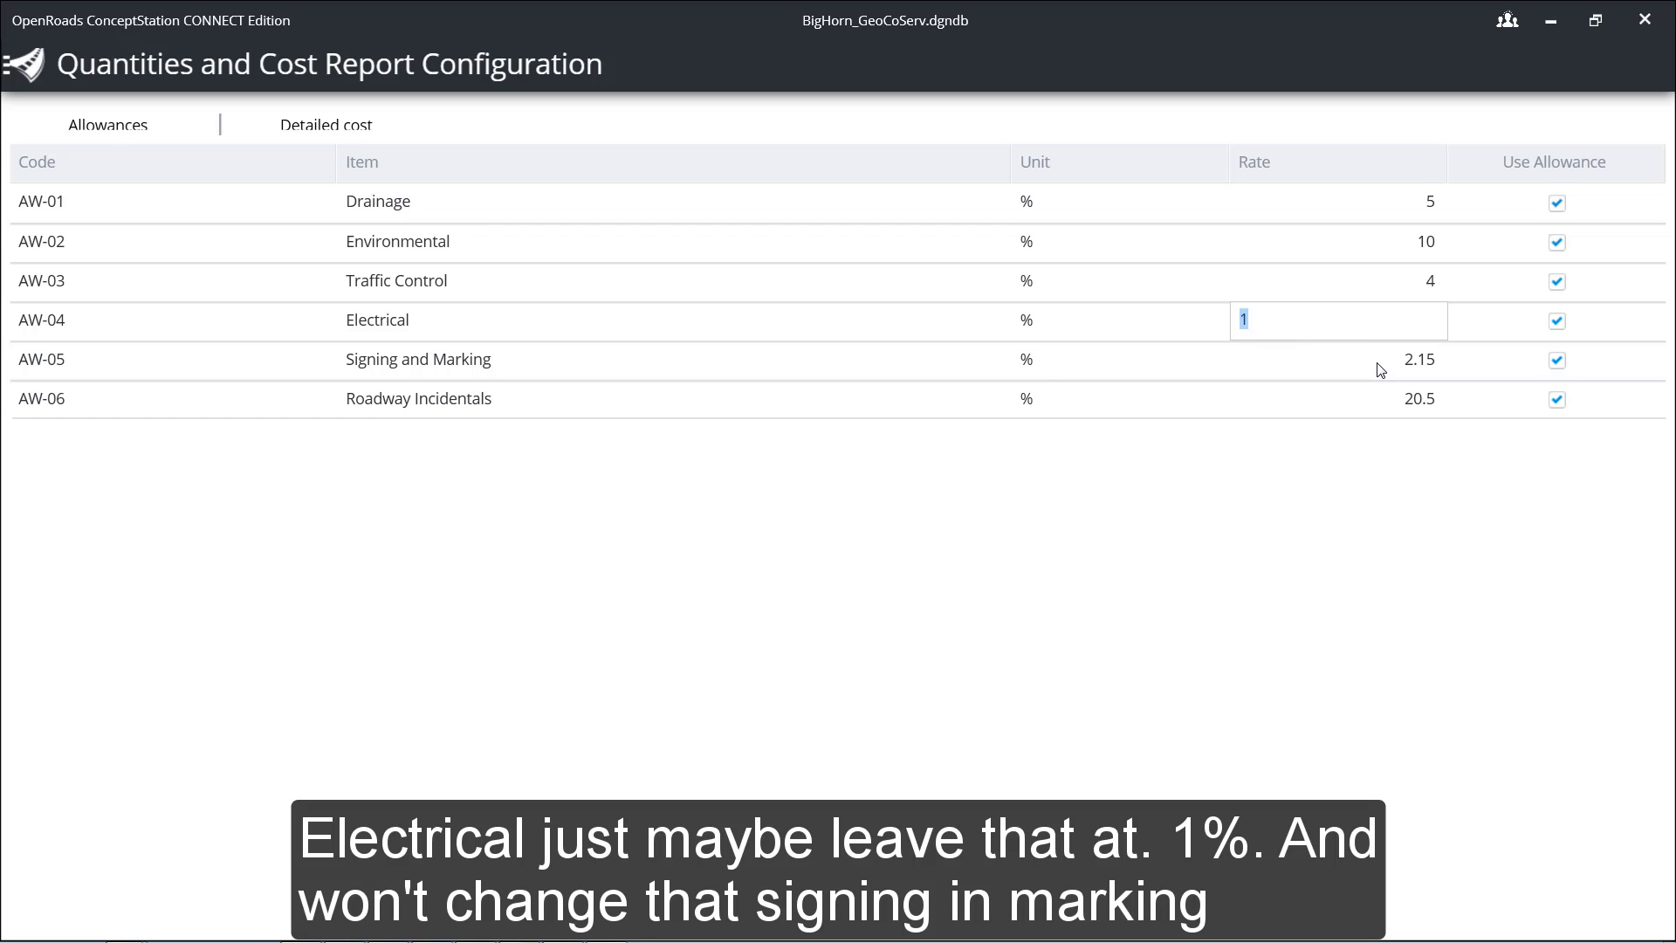
{"action": "left_click", "coordinate": [1379, 367]}
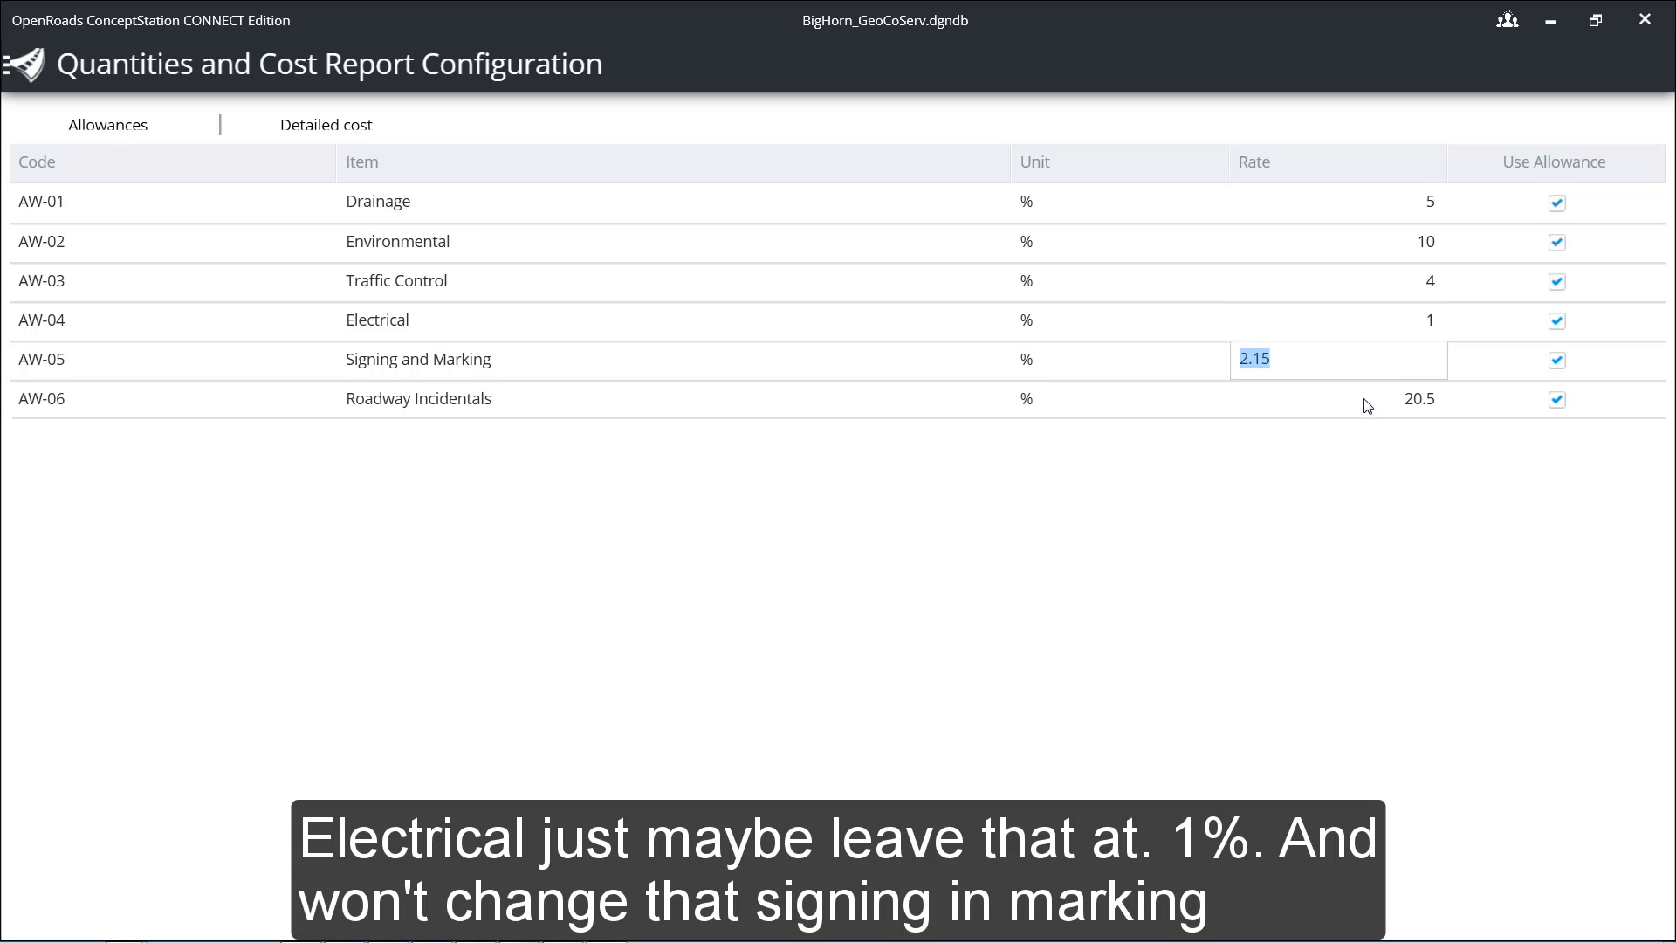
{"action": "type", "text": "2"}
{"action": "left_click", "coordinate": [1380, 405]}
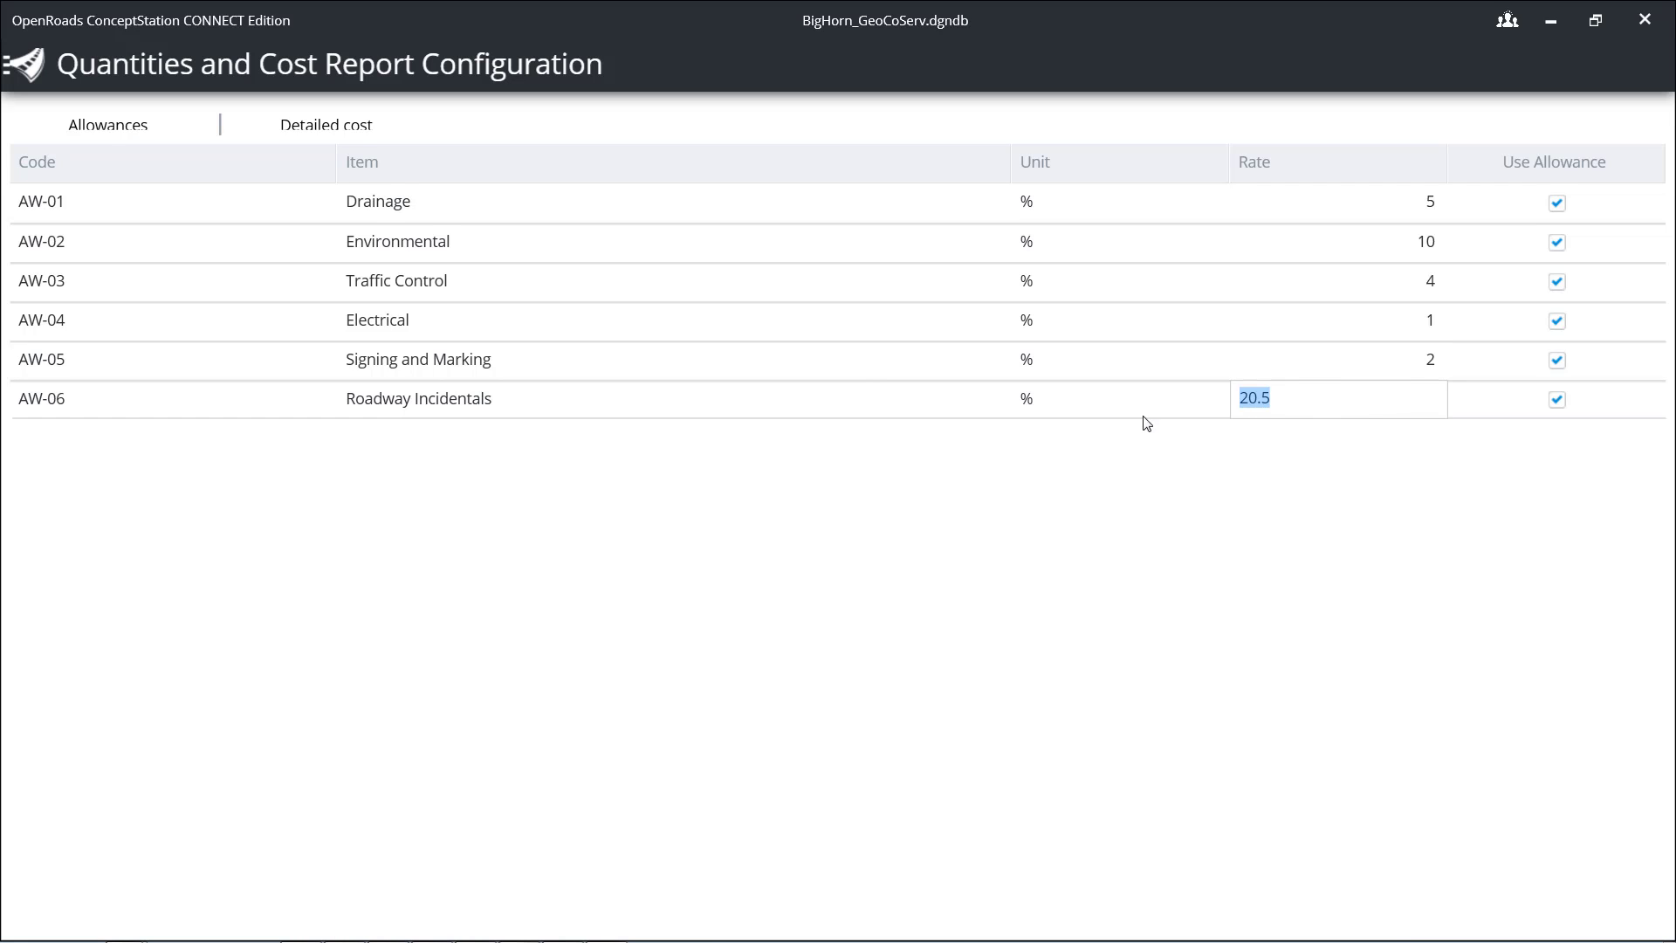
{"action": "type", "text": "20"}
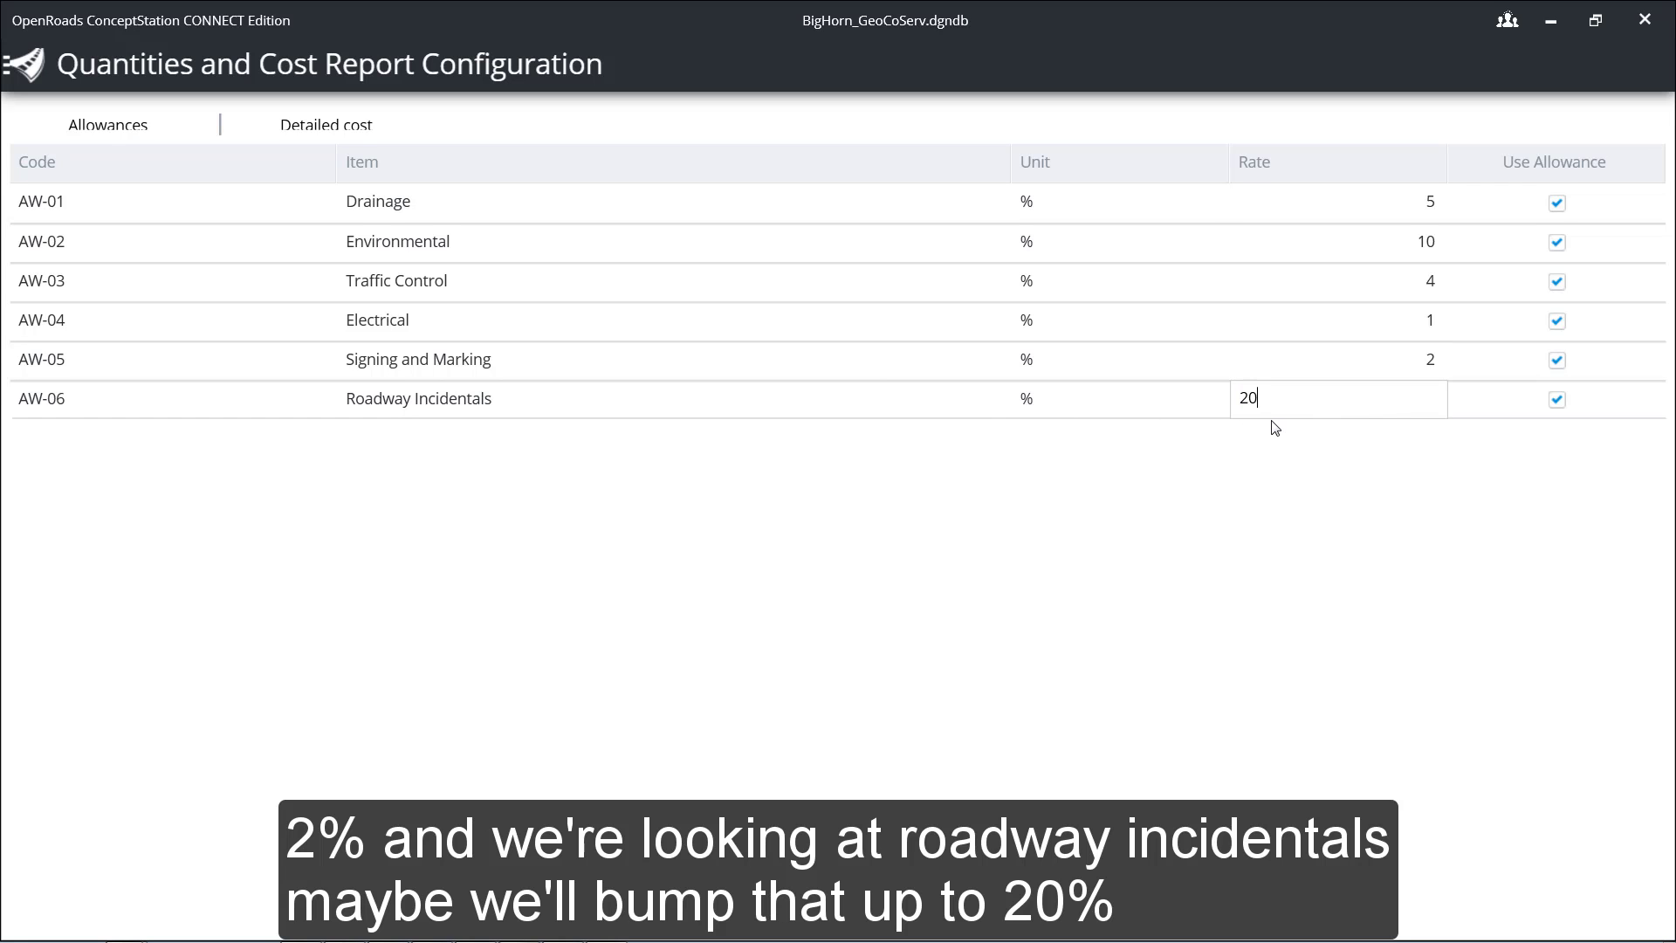
{"action": "key", "text": "Tab"}
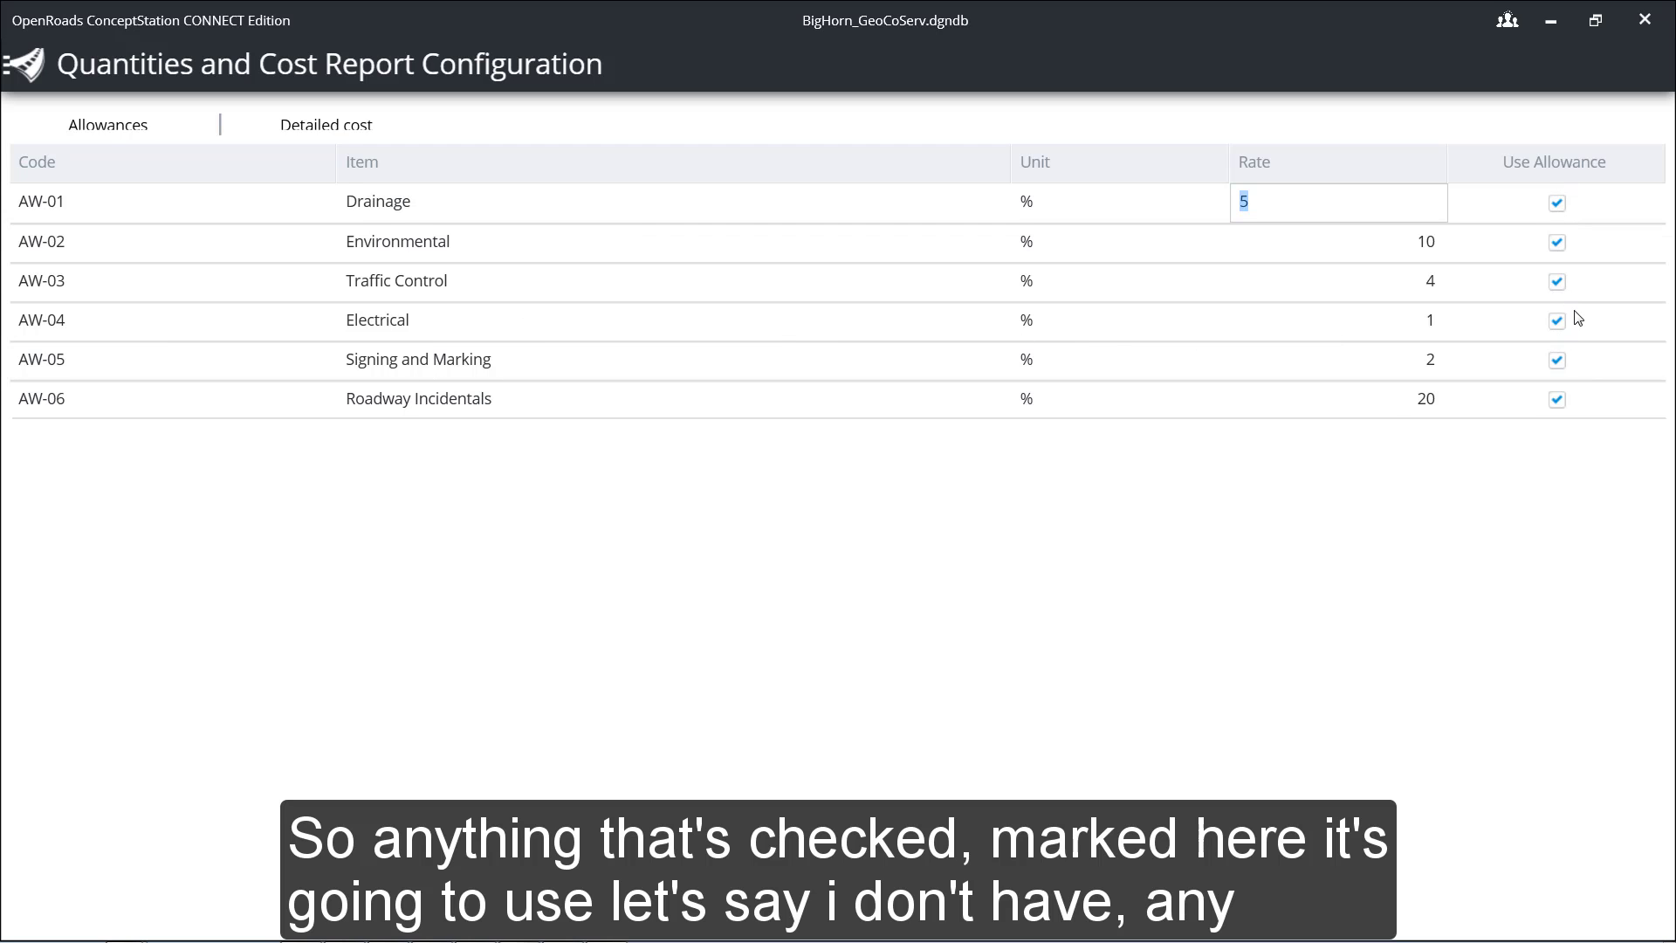
{"action": "left_click", "coordinate": [1558, 322]}
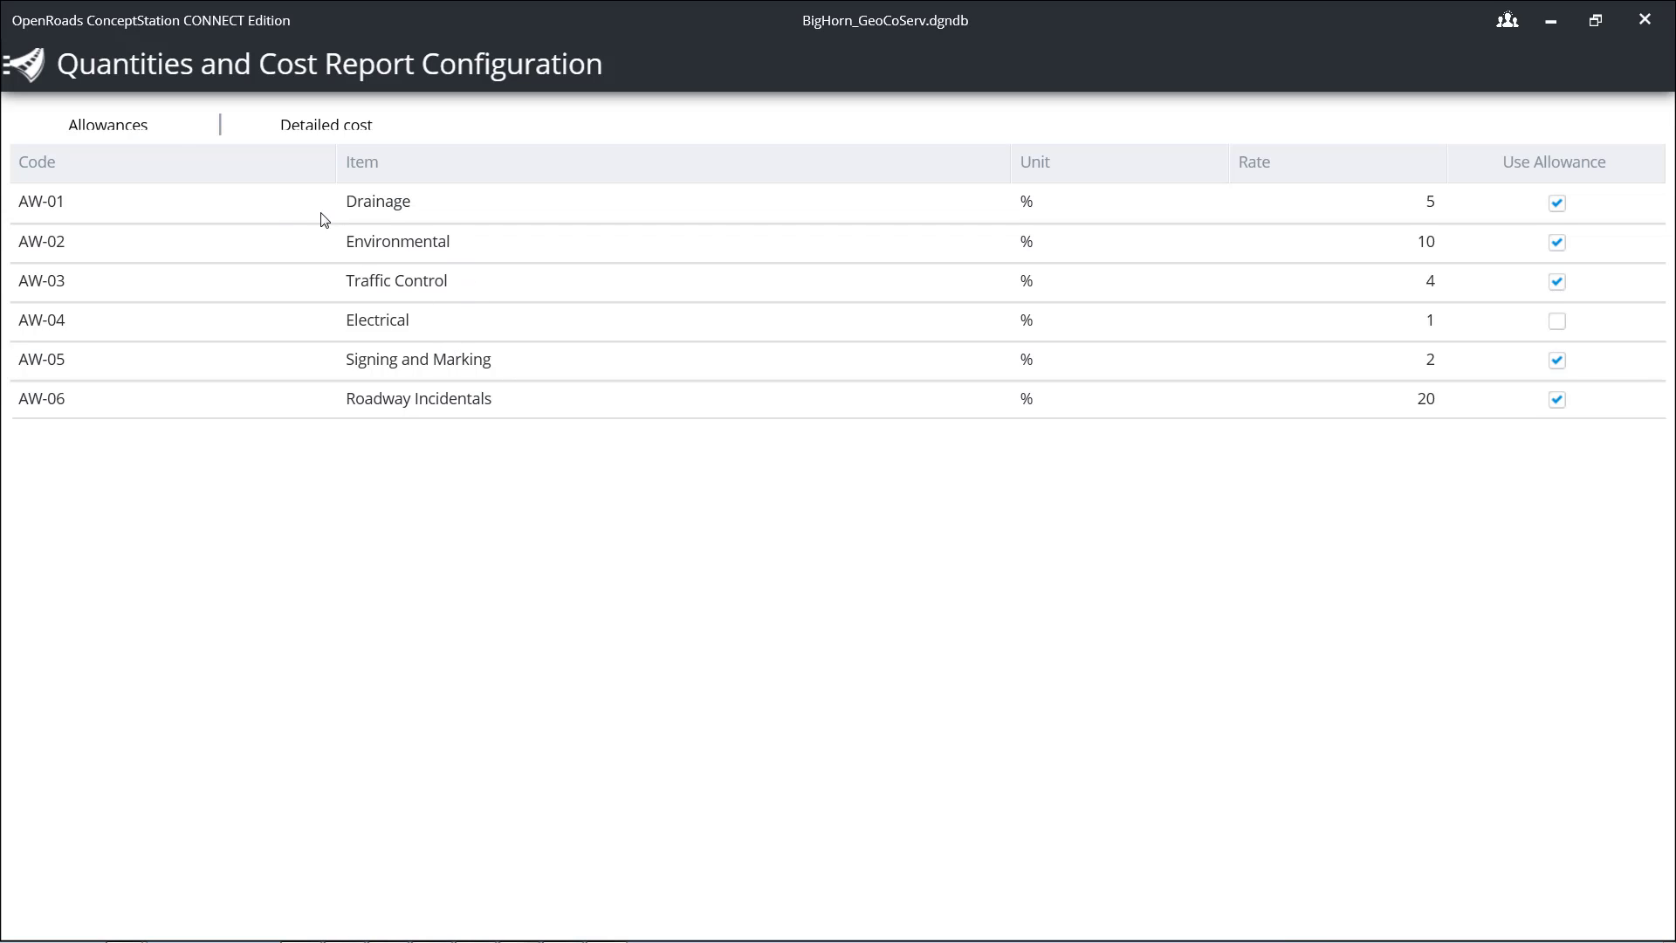
- In the detailed costs, set the earthwork rates to 5.60 for Roadway Excavation and 12 for Fill - Generic material
{"action": "left_click", "coordinate": [350, 127]}
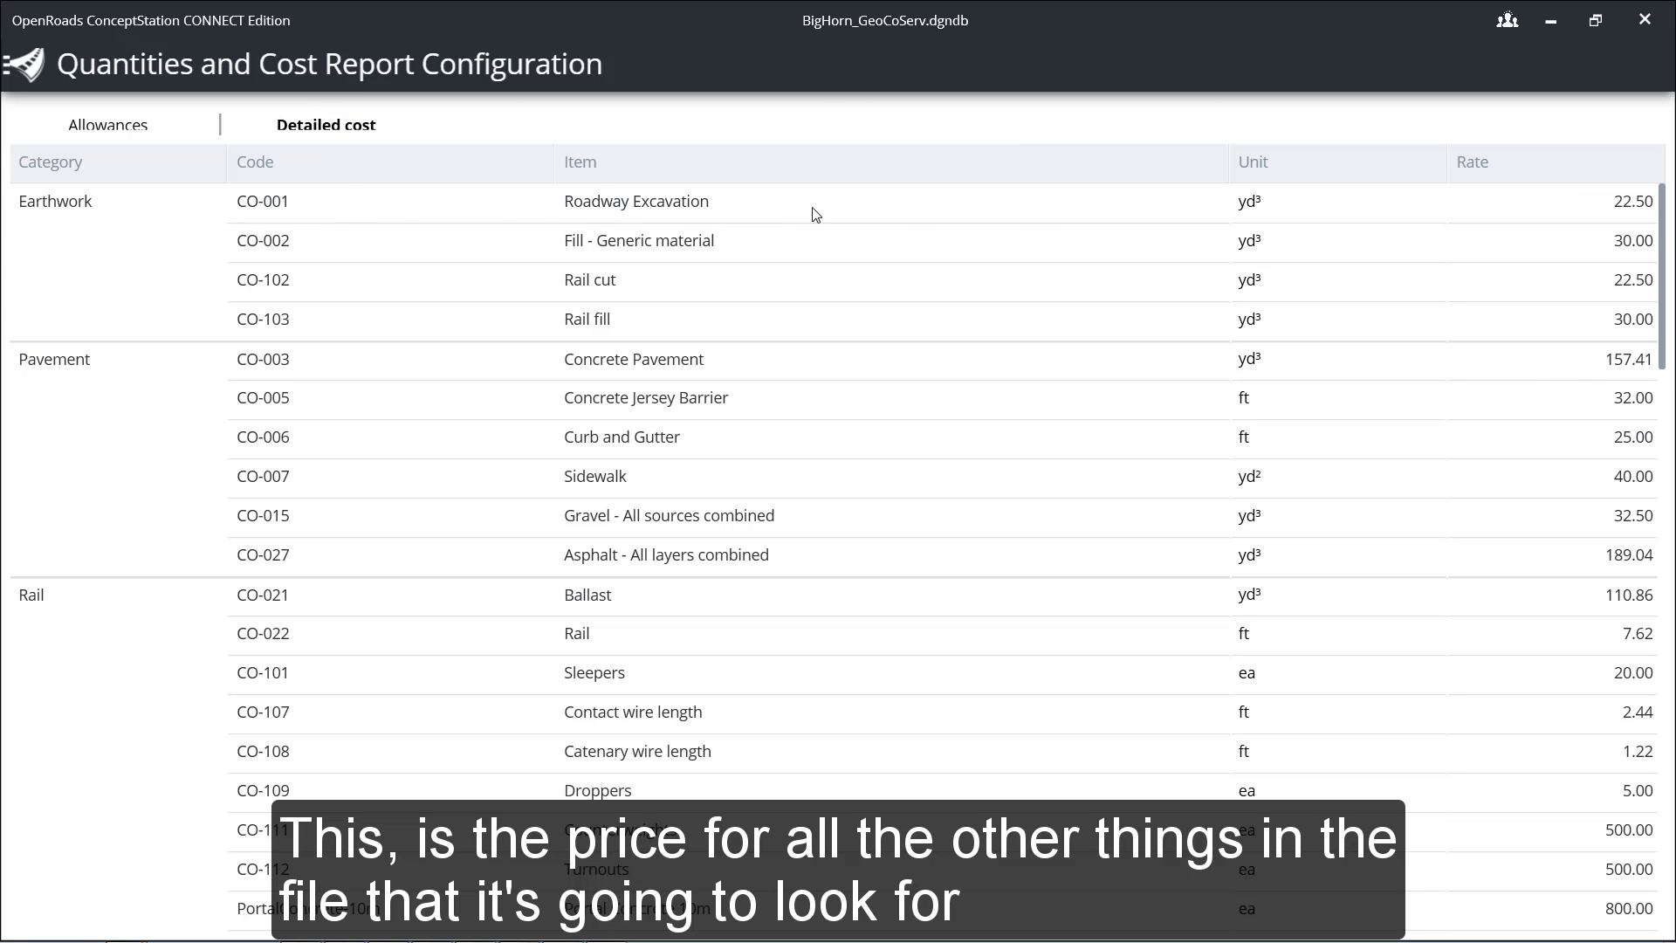
{"action": "left_click", "coordinate": [1625, 206]}
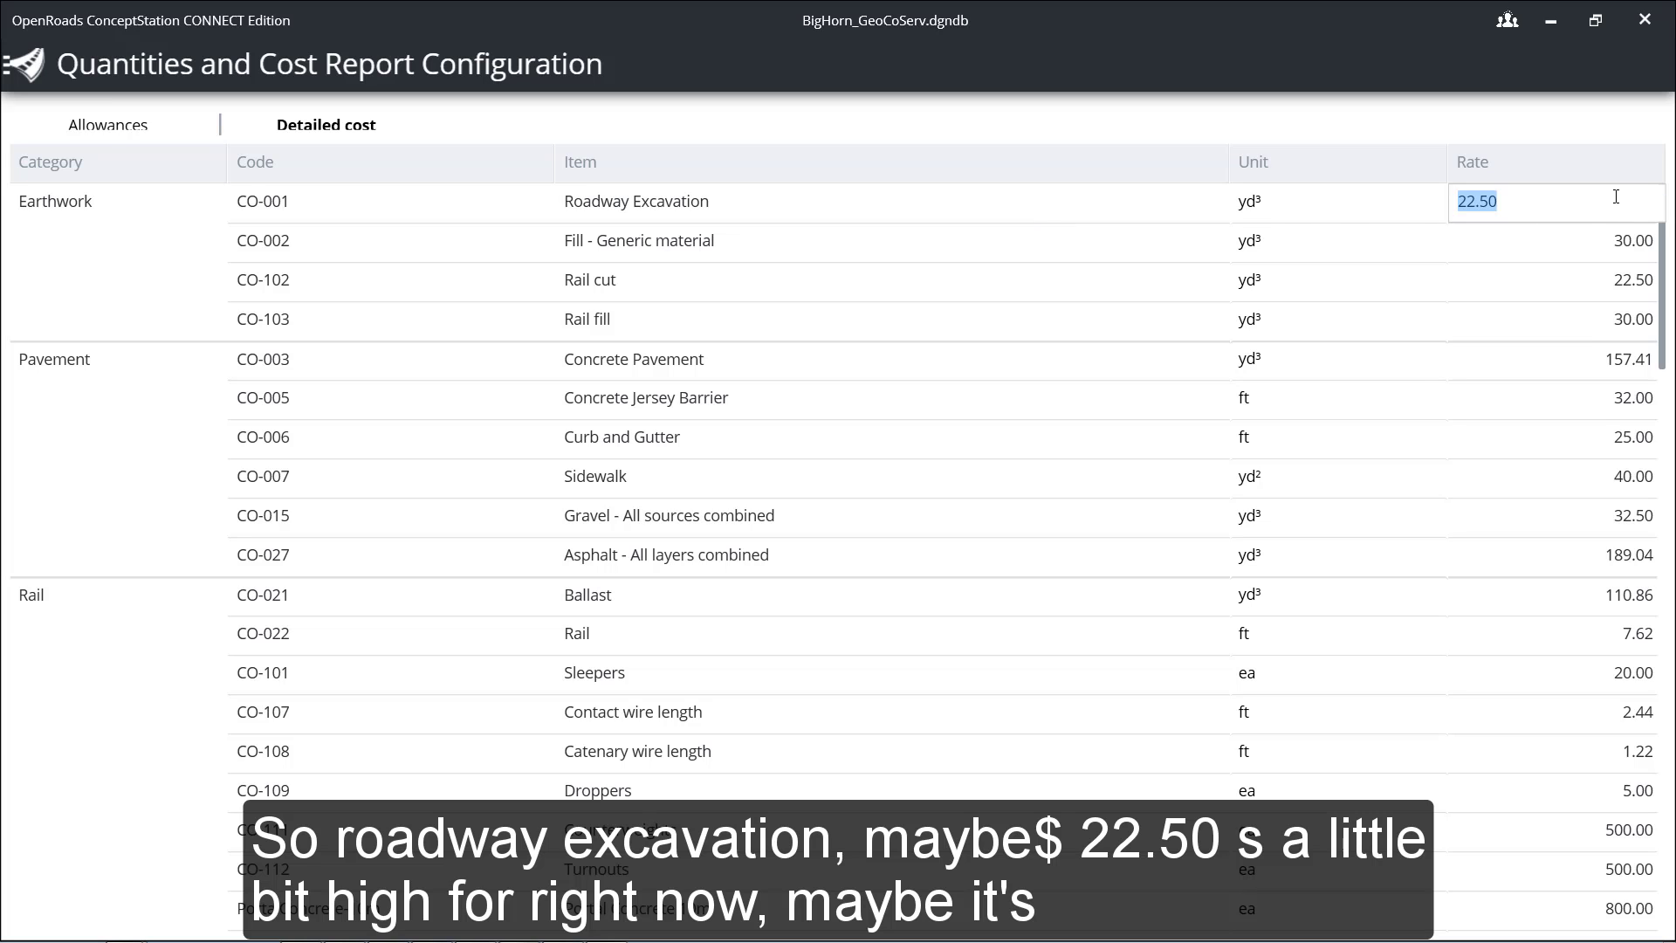
{"action": "type", "text": "5.60"}
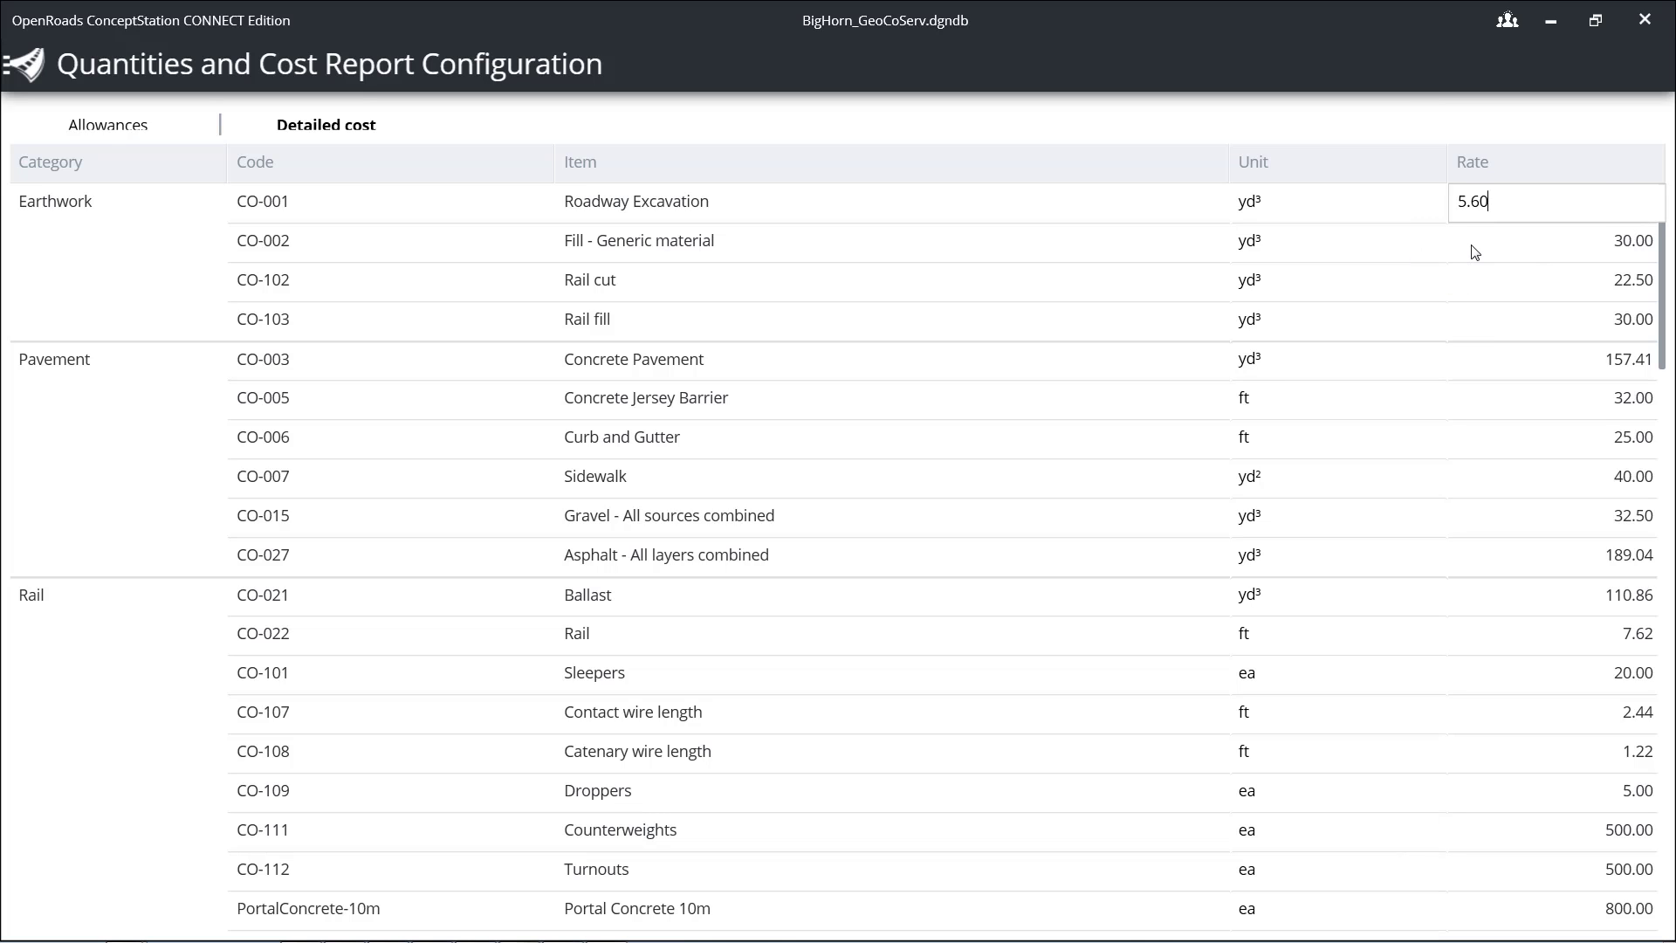
{"action": "left_click", "coordinate": [1470, 251]}
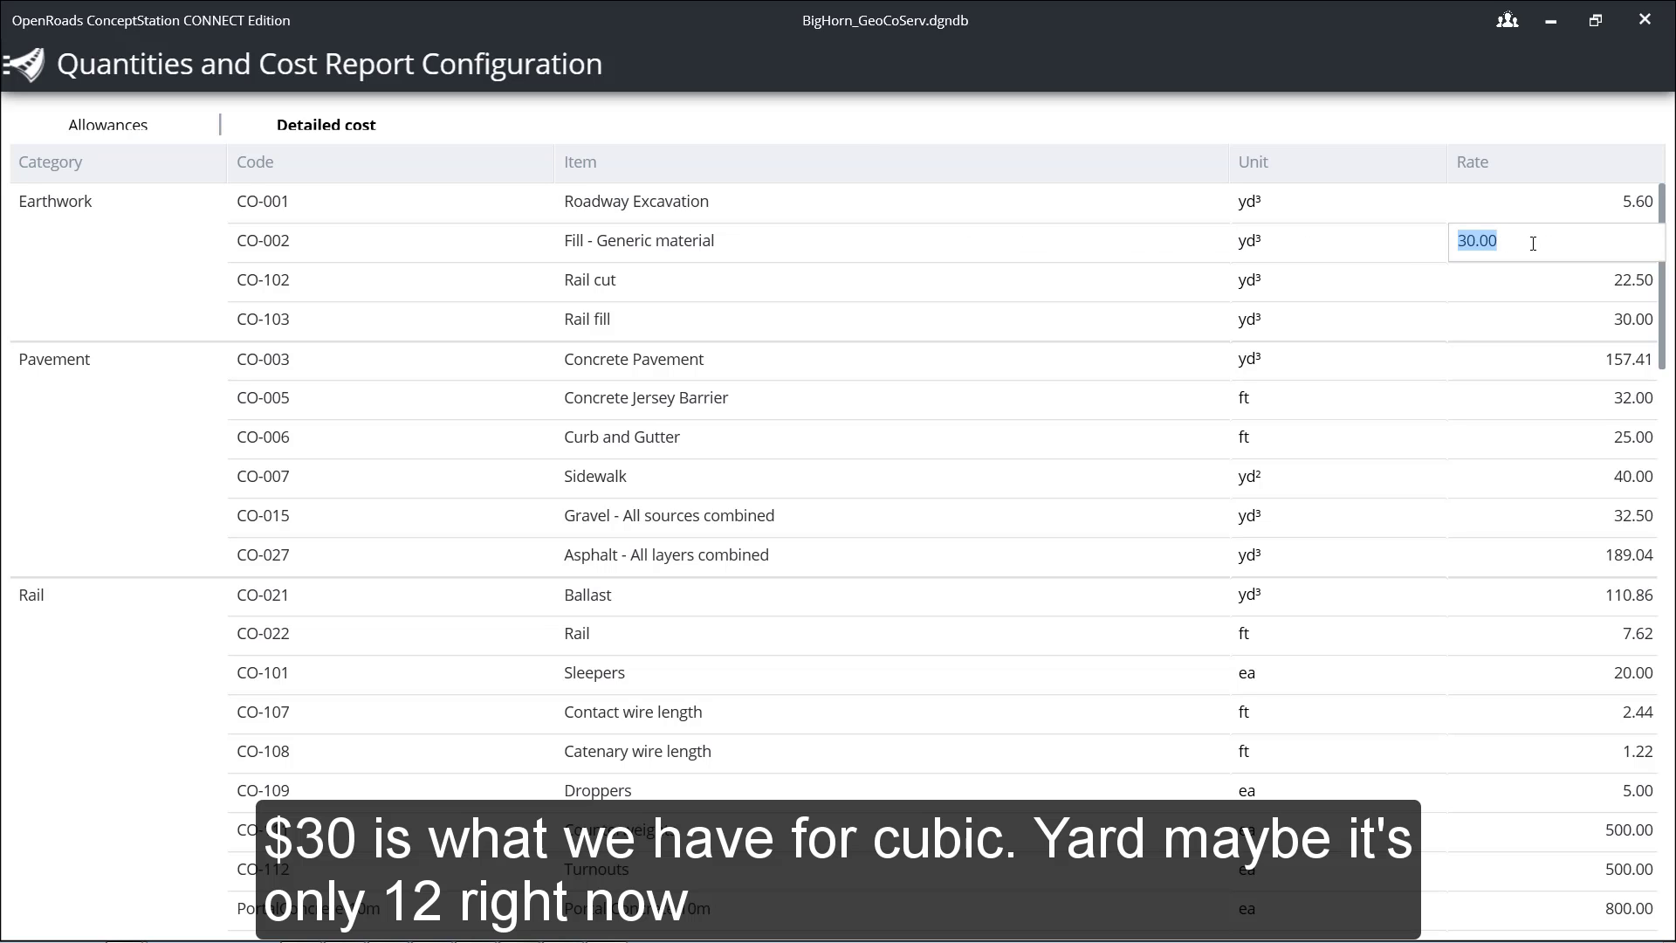
{"action": "type", "text": "12"}
{"action": "left_click", "coordinate": [1512, 281]}
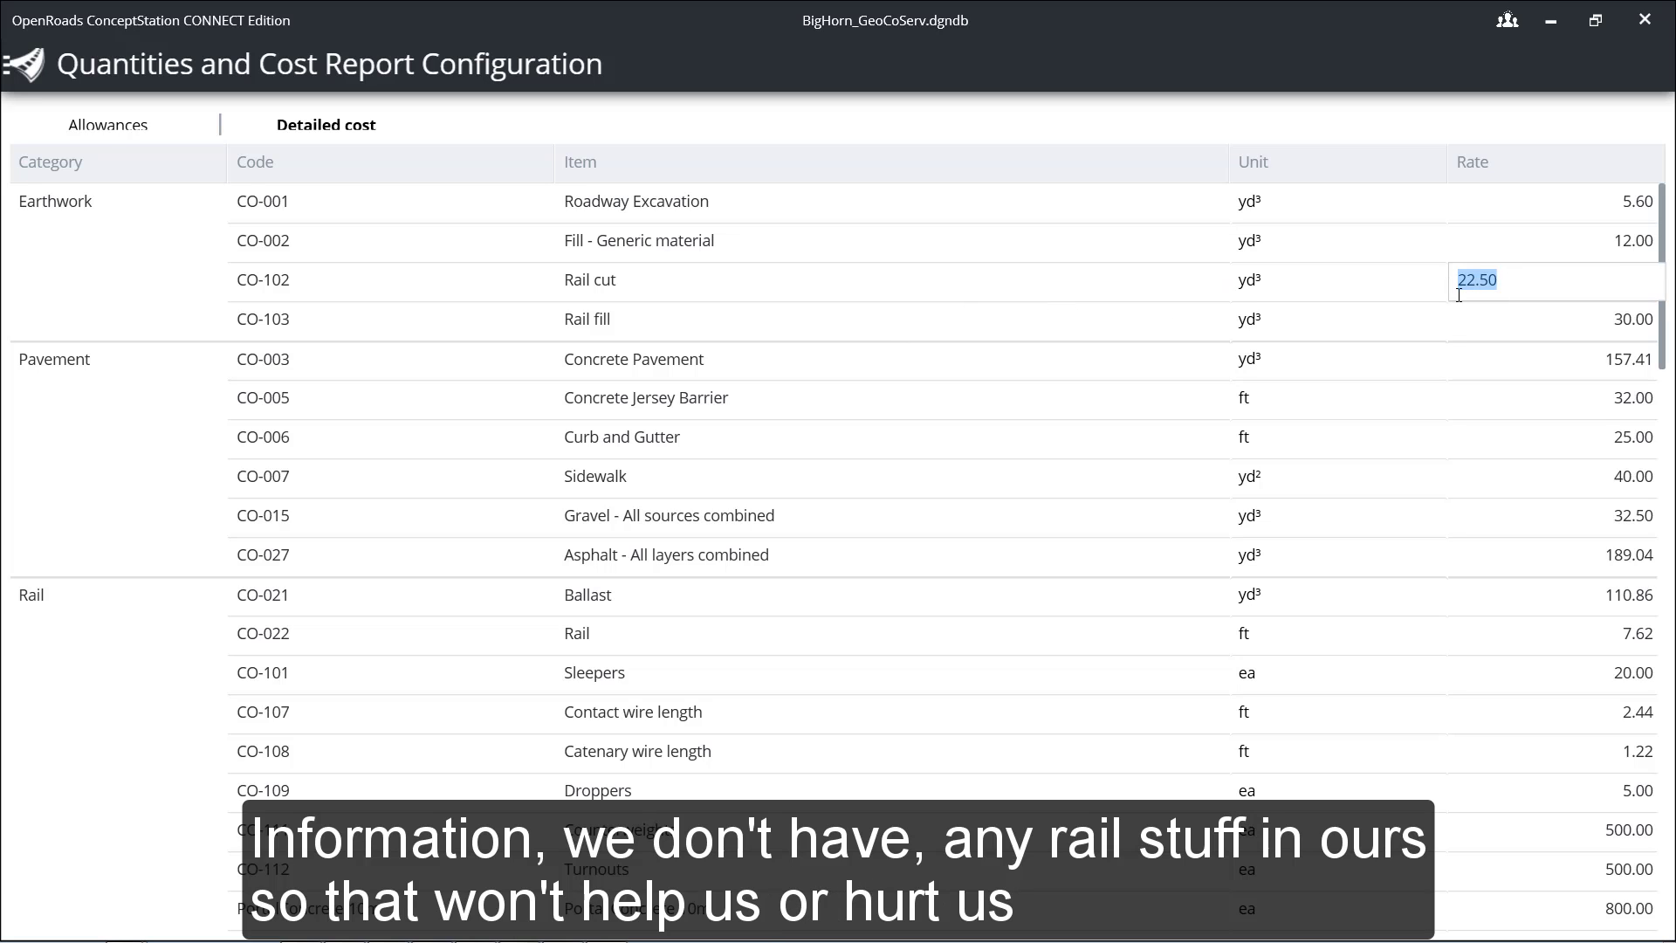
- Set the Concrete Pavement rate to 100 per cubic yard
{"action": "left_click", "coordinate": [1032, 368]}
{"action": "left_click", "coordinate": [1036, 376]}
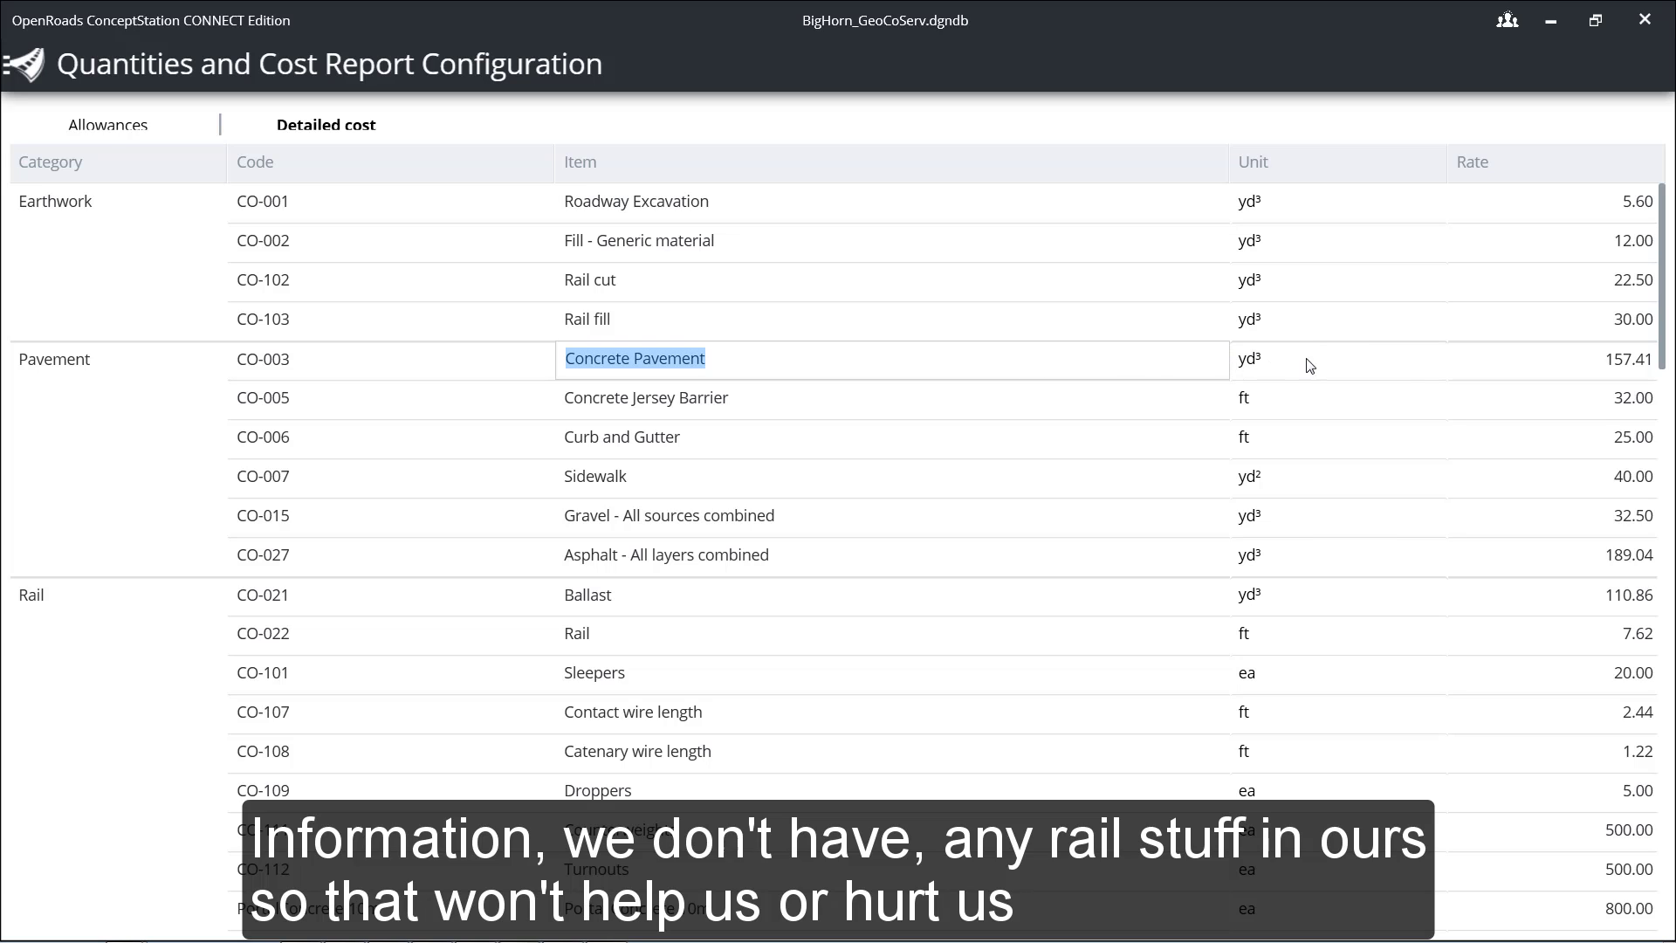
{"action": "left_click", "coordinate": [1631, 363]}
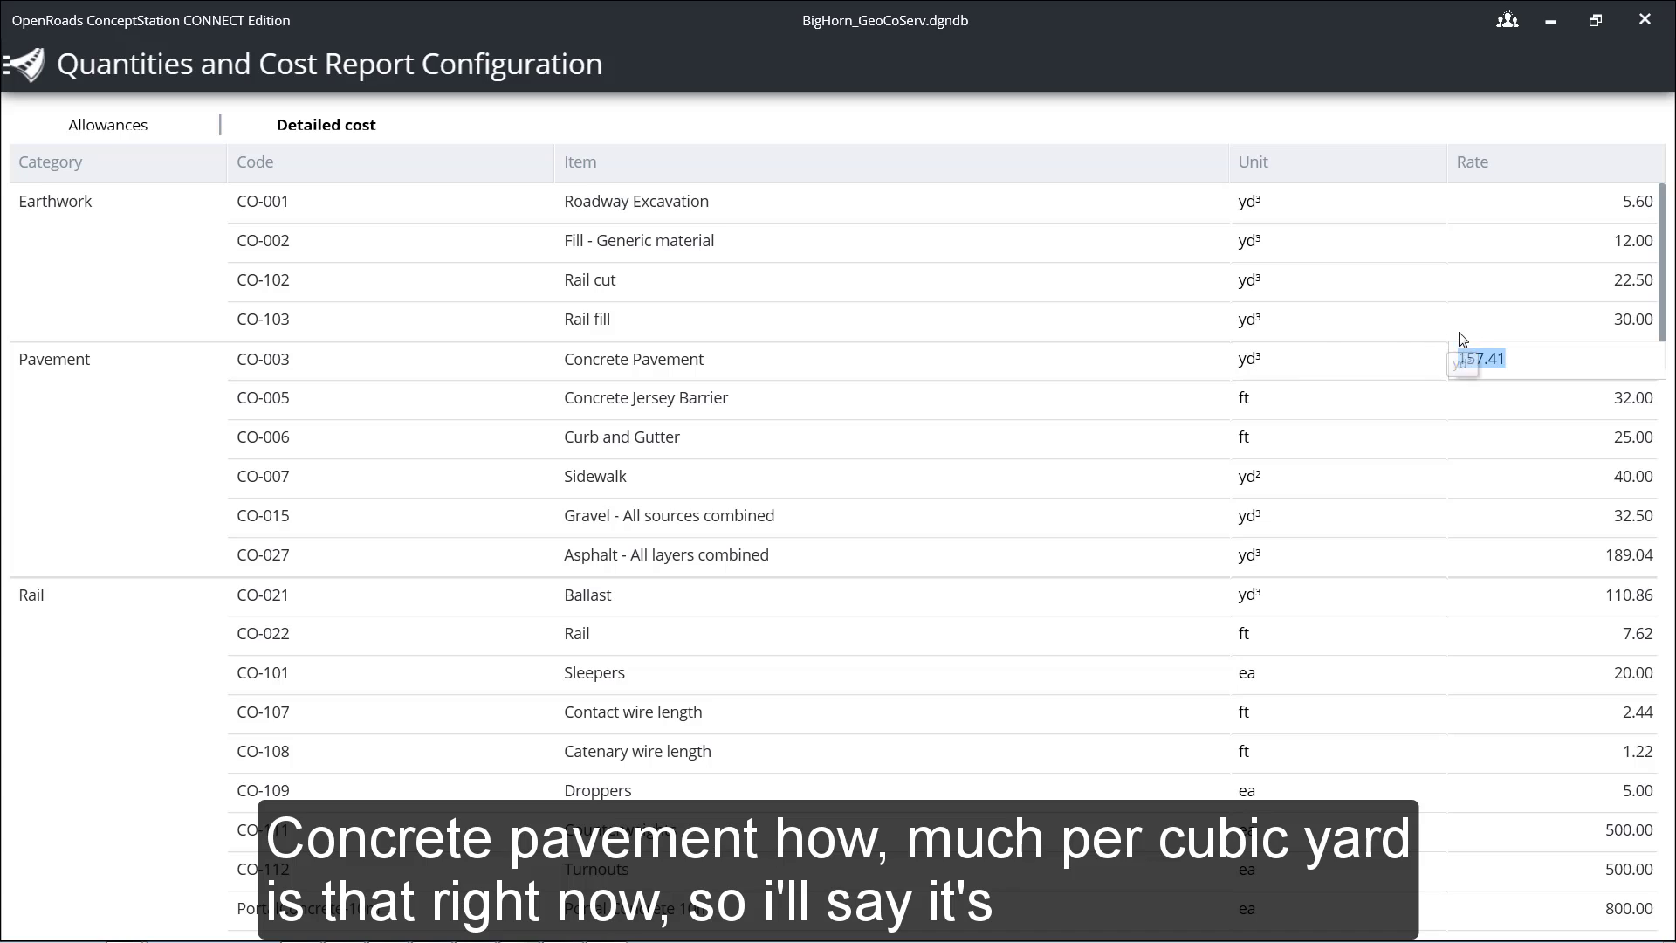
{"action": "type", "text": "100"}
{"action": "left_click", "coordinate": [1498, 408]}
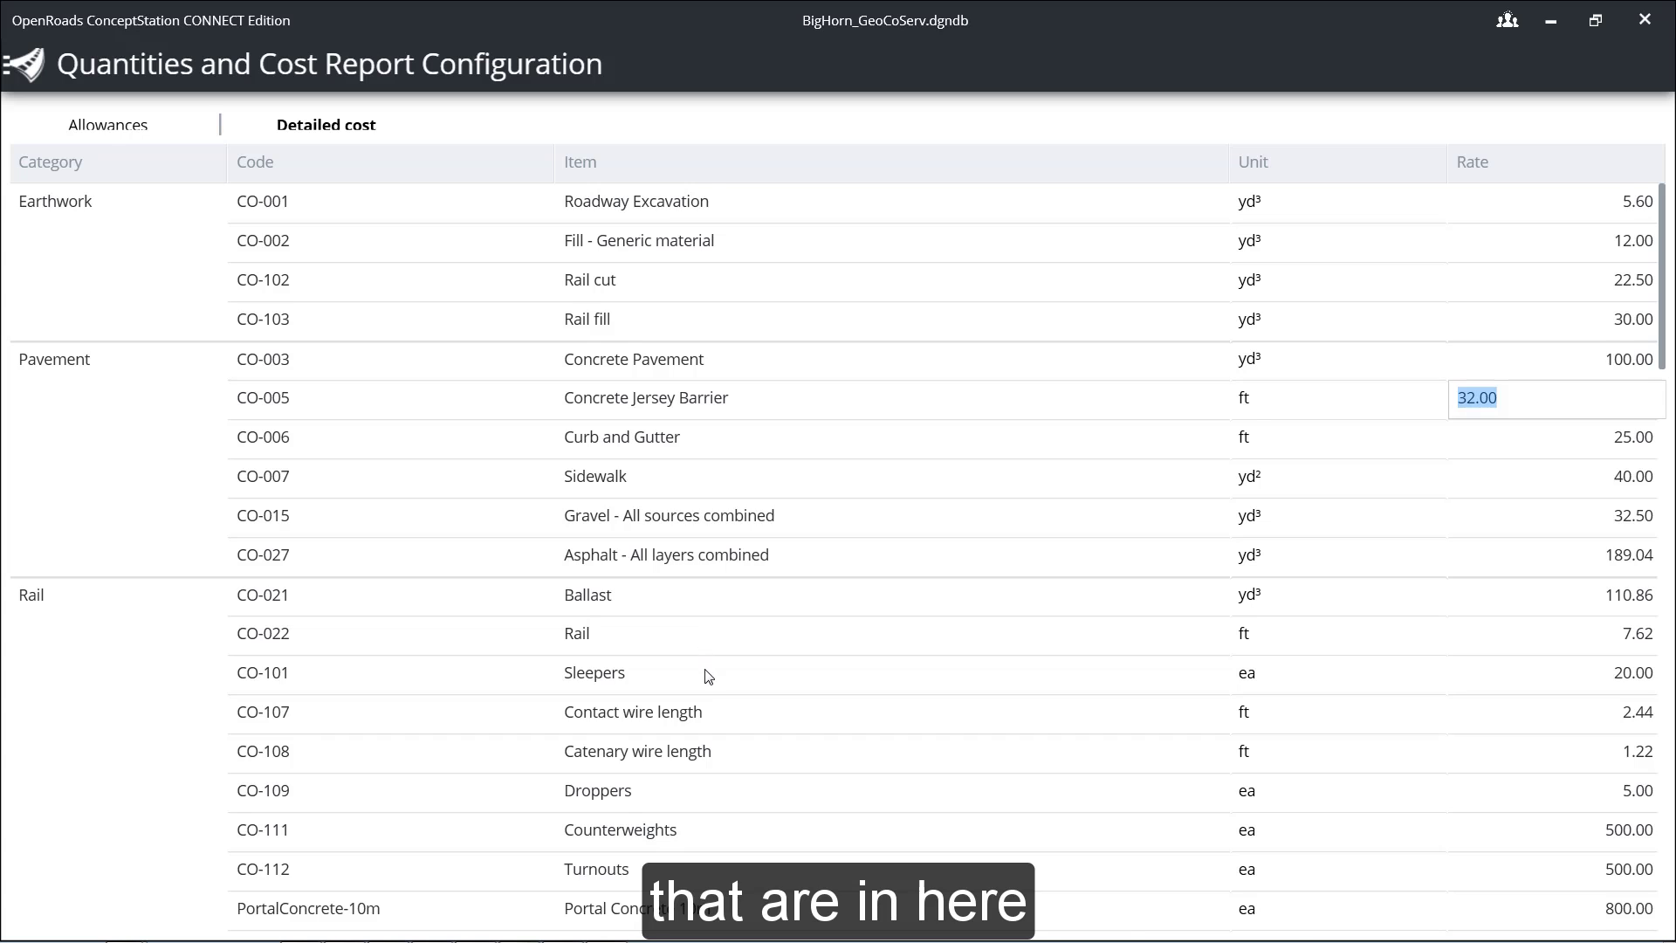
- Look through the remaining detailed cost rates, from the rail items down to Retaining Wall and Structure
{"action": "scroll", "coordinate": [709, 674], "scroll_direction": "down", "scroll_amount": 1}
{"action": "scroll", "coordinate": [717, 676], "scroll_direction": "down", "scroll_amount": 3}
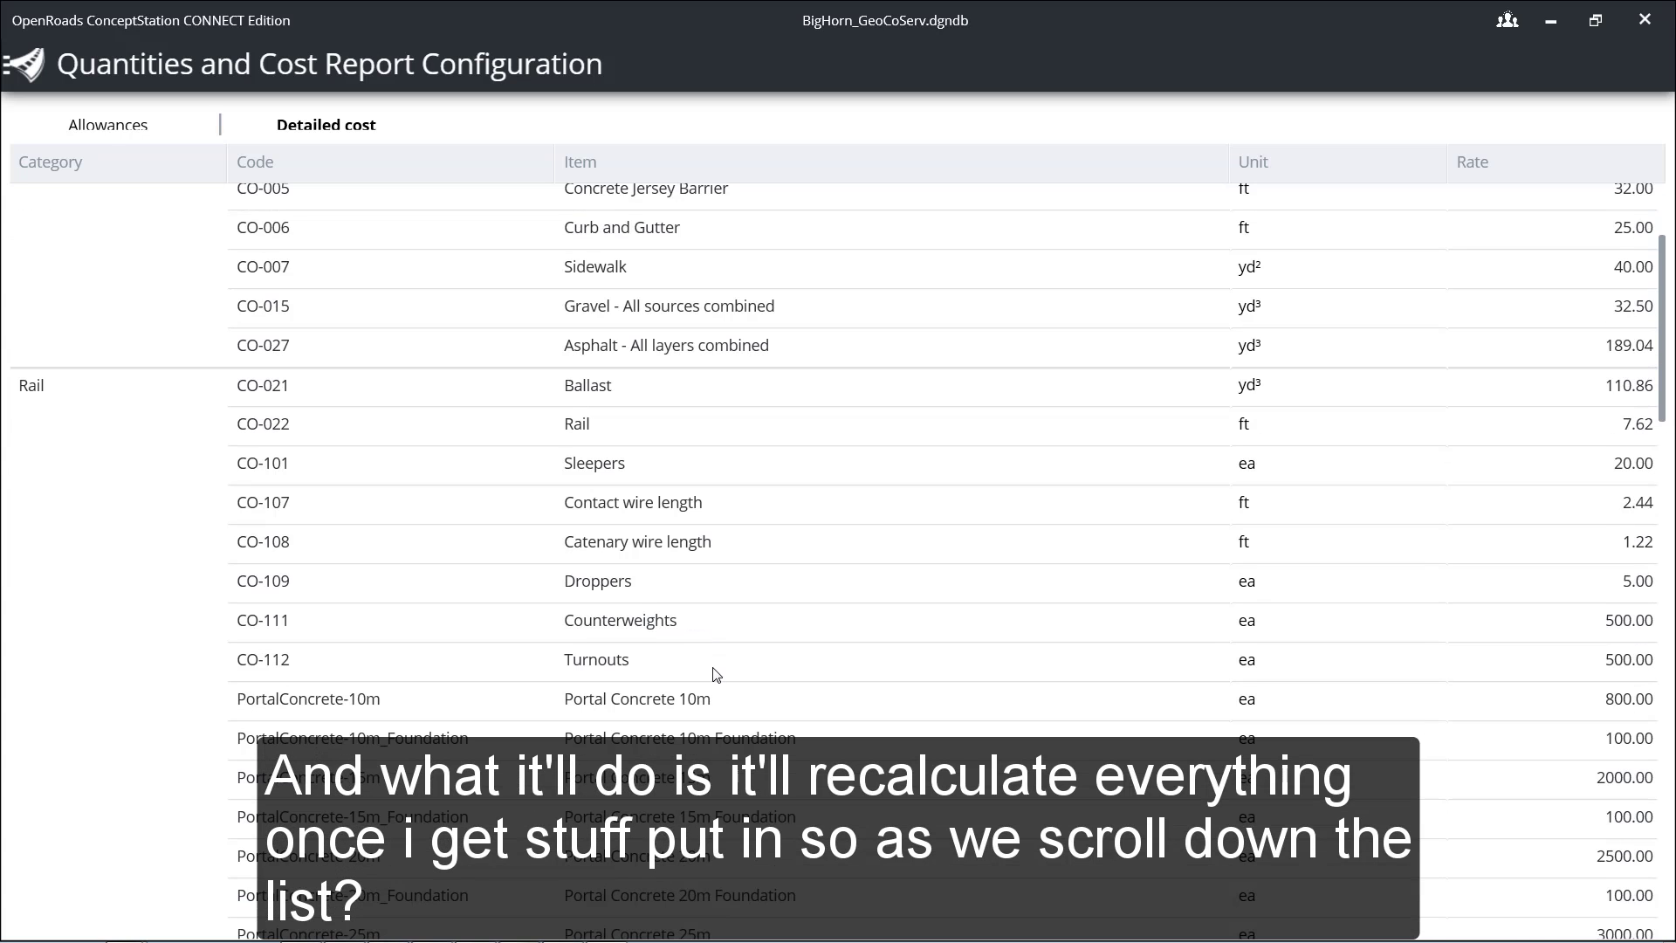
{"action": "scroll", "coordinate": [731, 667], "scroll_direction": "down", "scroll_amount": 2}
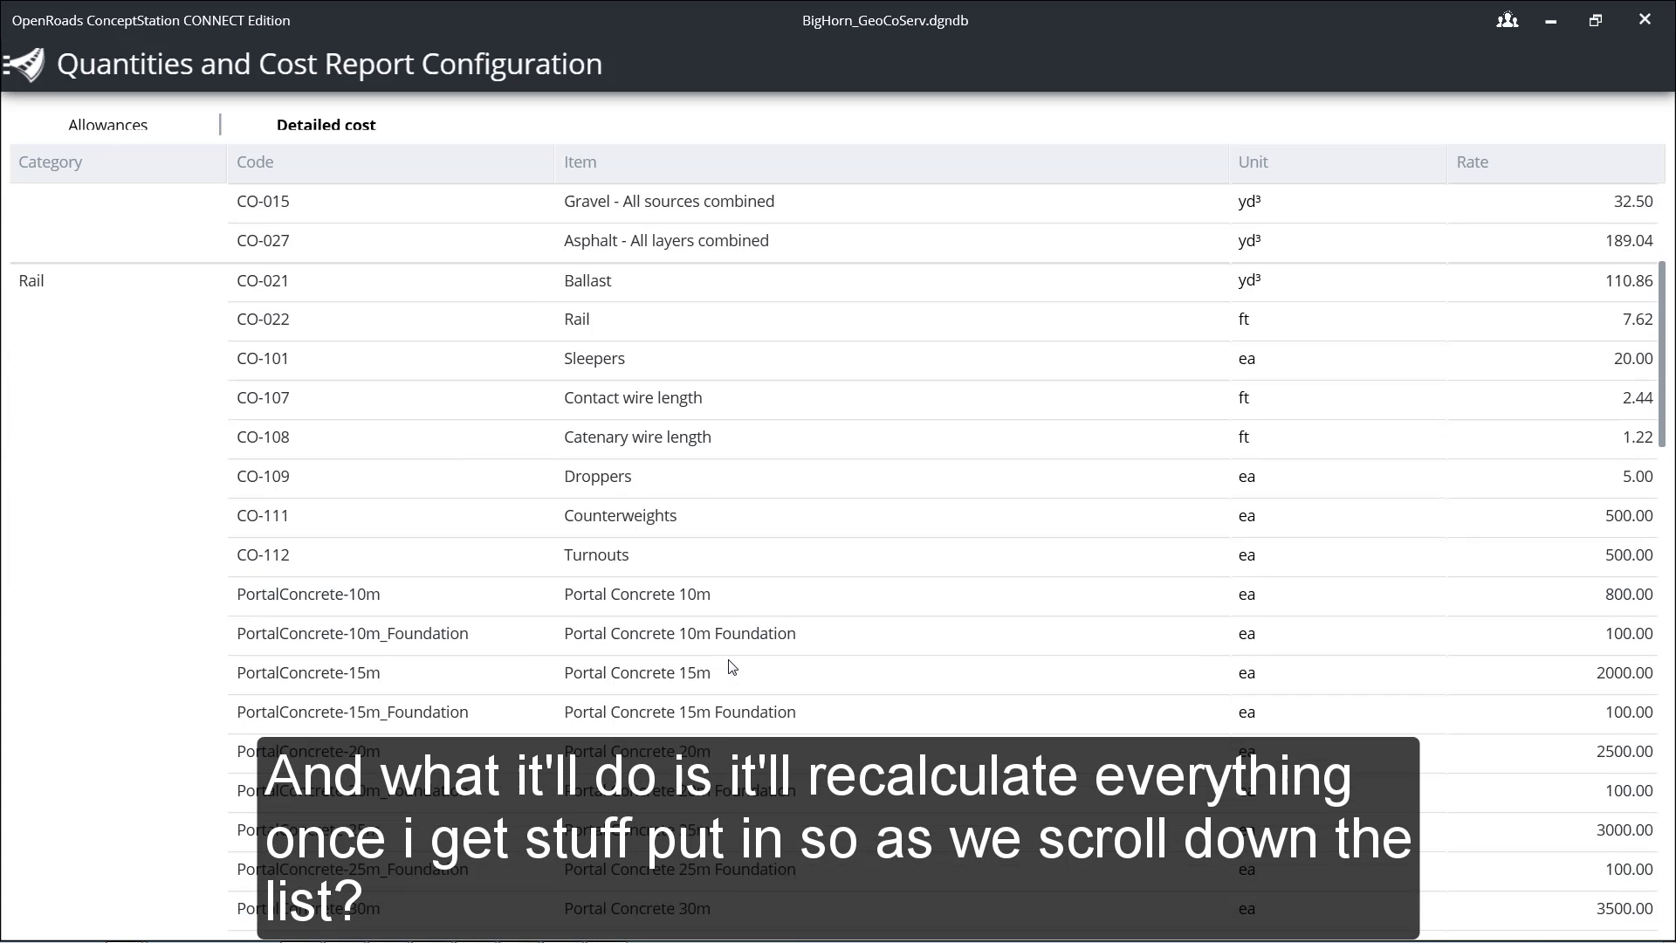
{"action": "scroll", "coordinate": [731, 666], "scroll_direction": "down", "scroll_amount": 5}
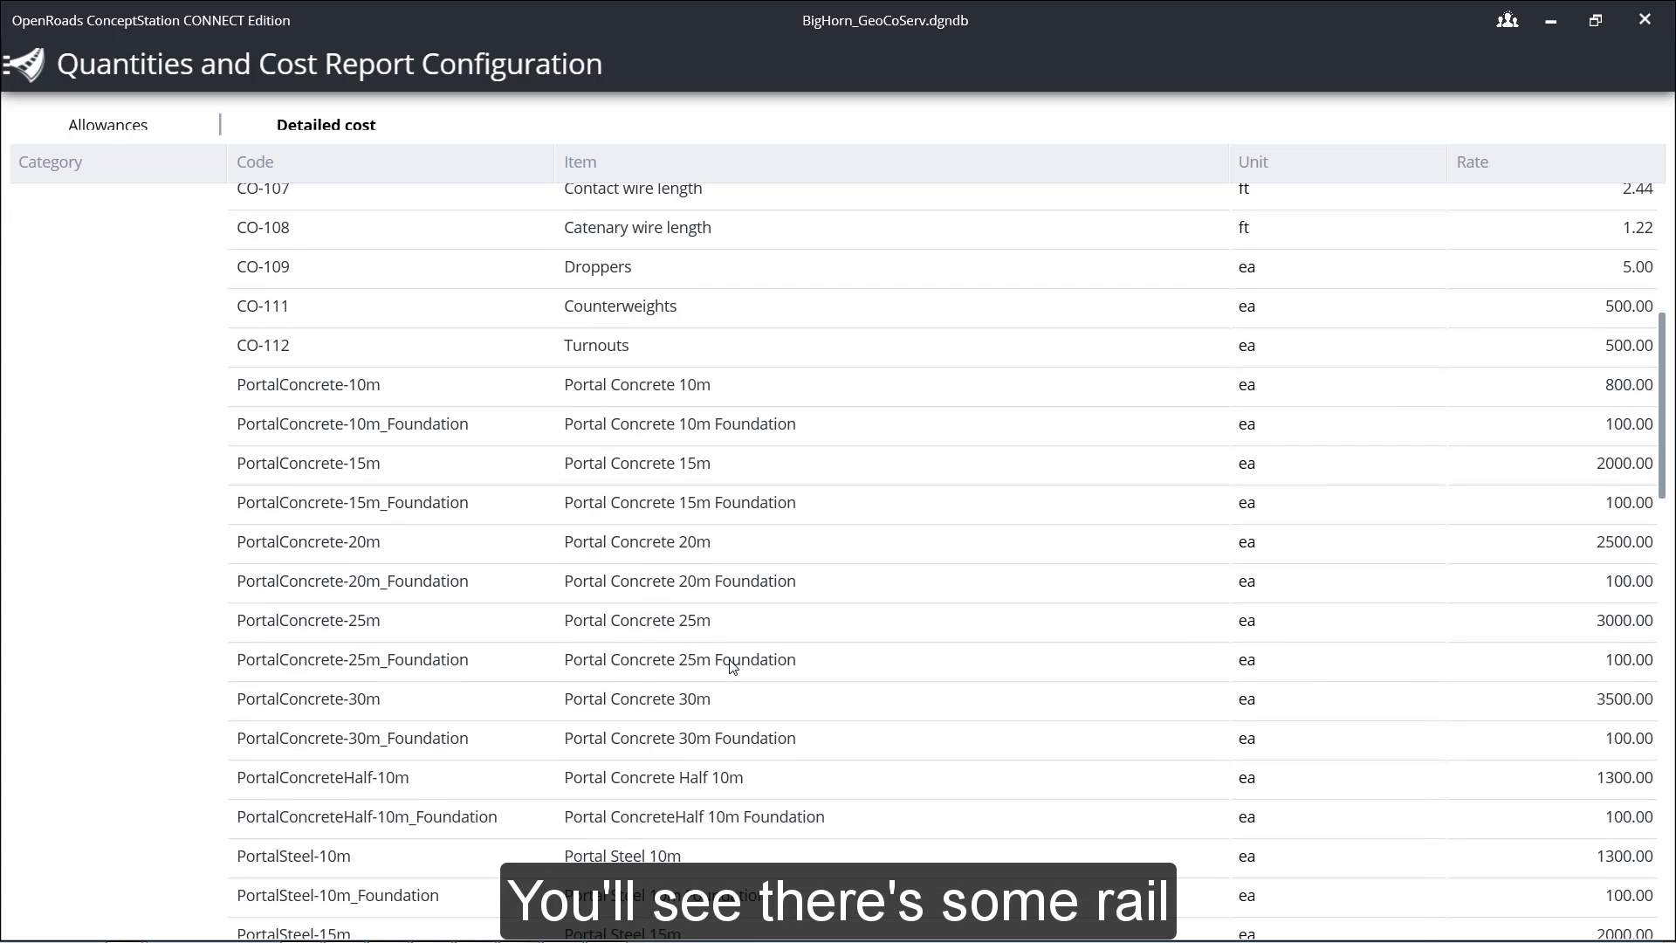
{"action": "scroll", "coordinate": [731, 667], "scroll_direction": "down", "scroll_amount": 6}
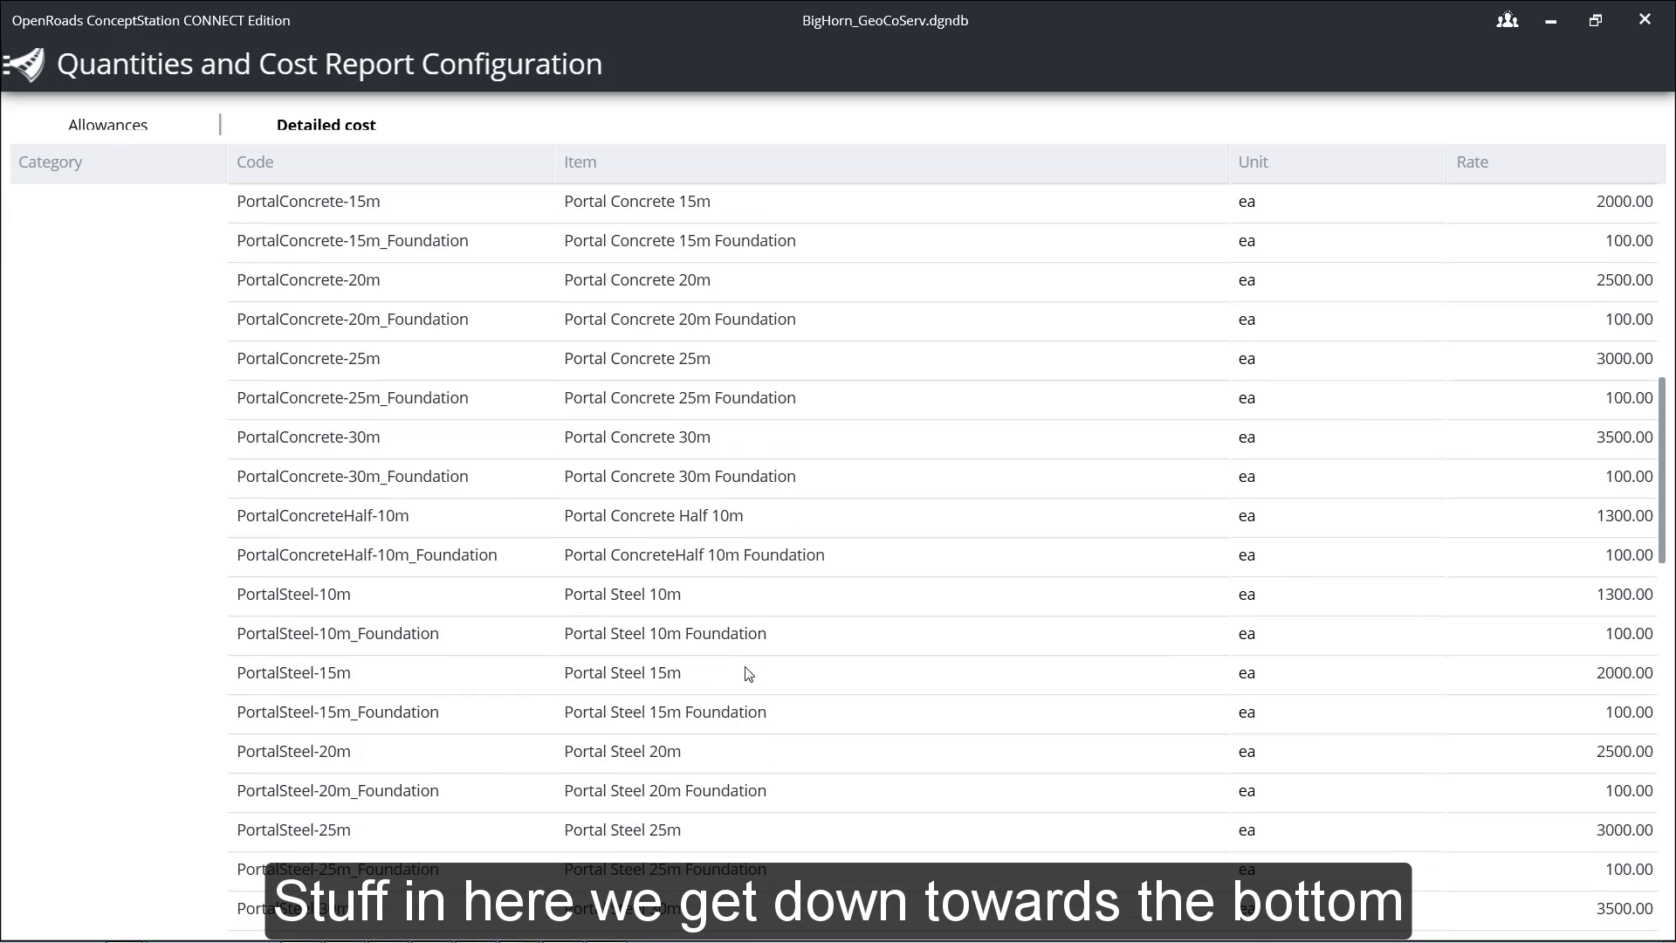
{"action": "scroll", "coordinate": [880, 691], "scroll_direction": "down", "scroll_amount": 1}
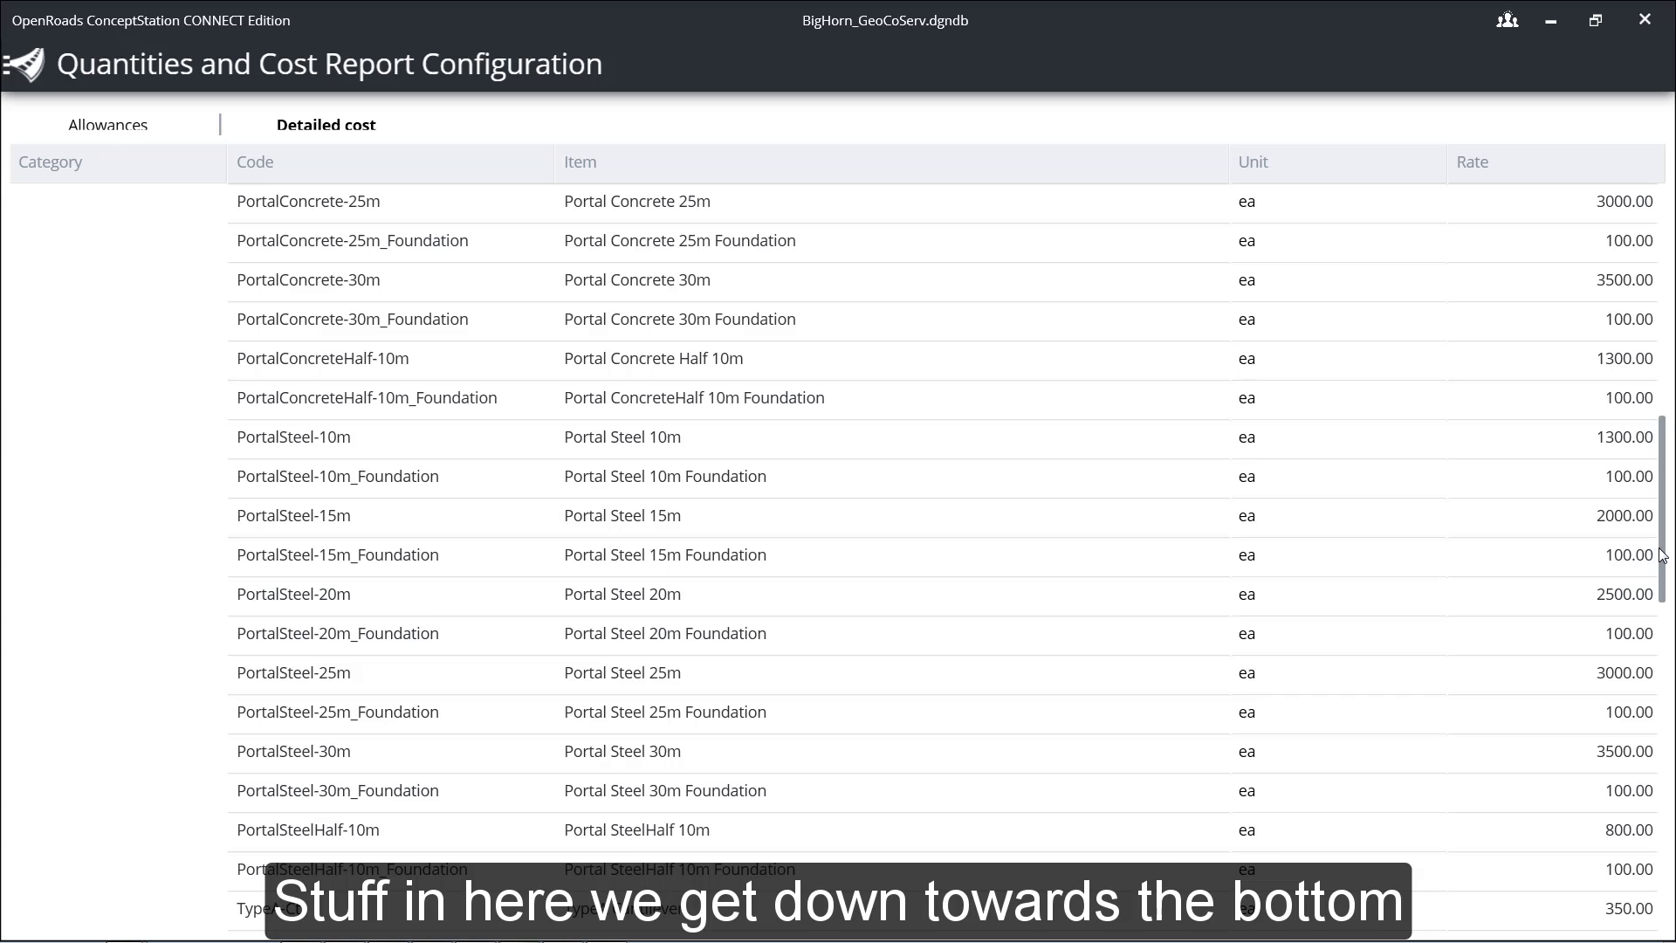
{"action": "left_click_drag", "start_coordinate": [1662, 556], "coordinate": [1636, 932]}
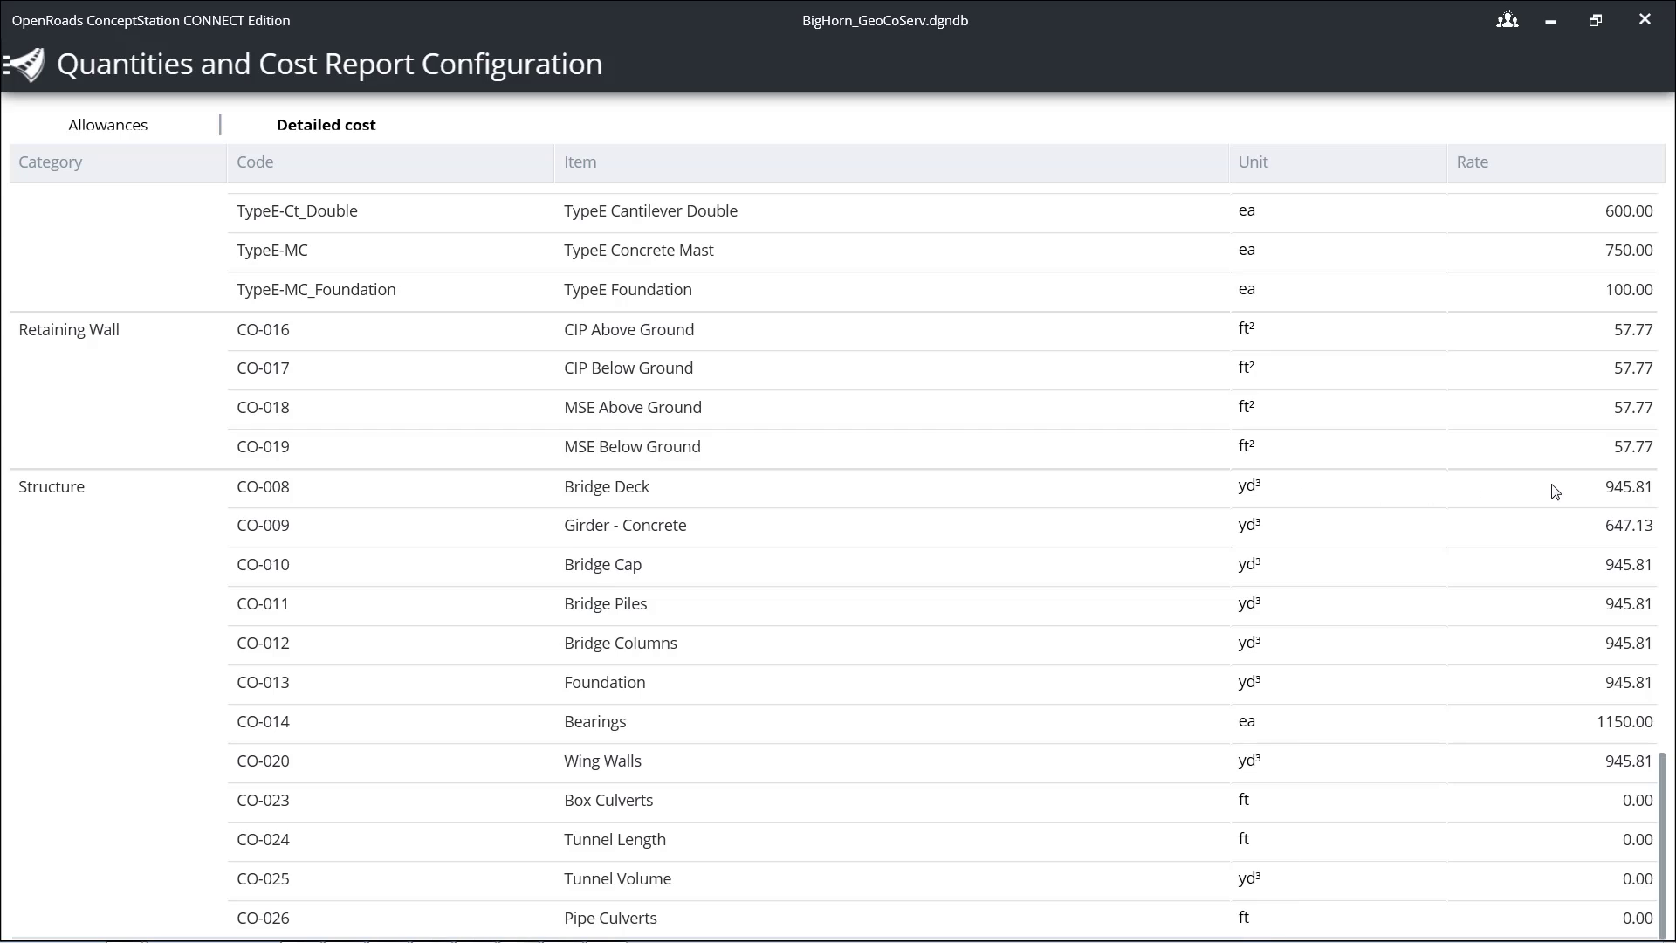
- Set the structure rates to 1000 per cubic yard for Bridge Deck and 500 for Girder - Concrete
{"action": "double_click", "coordinate": [1620, 495]}
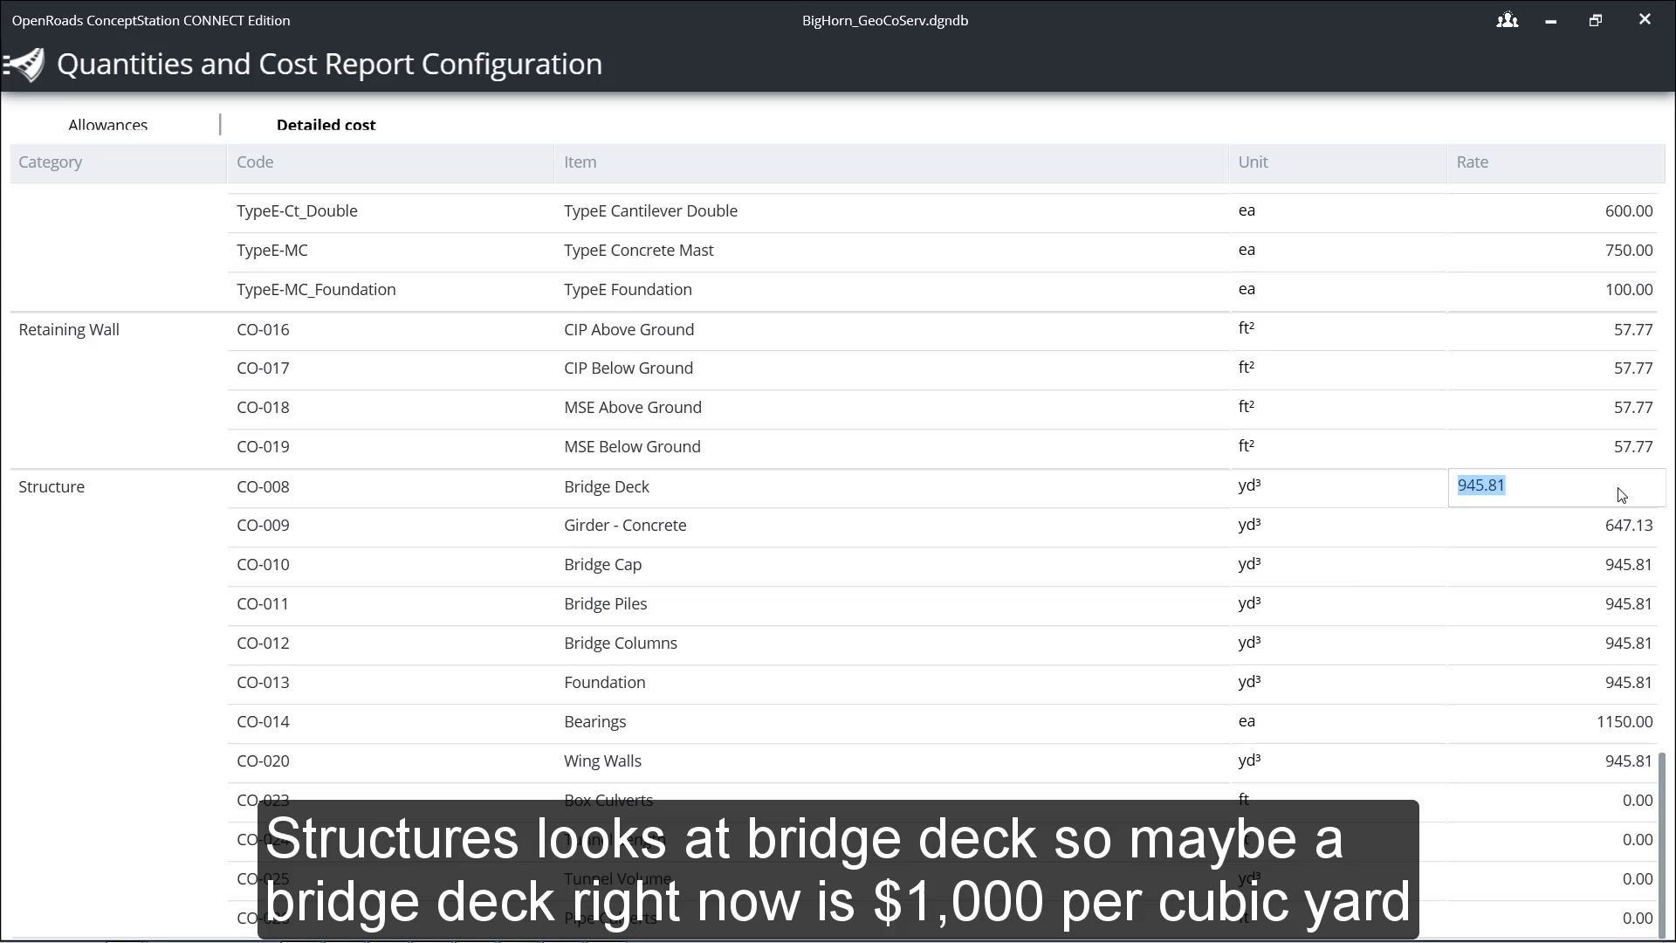
{"action": "type", "text": "1000"}
{"action": "key", "text": "Tab"}
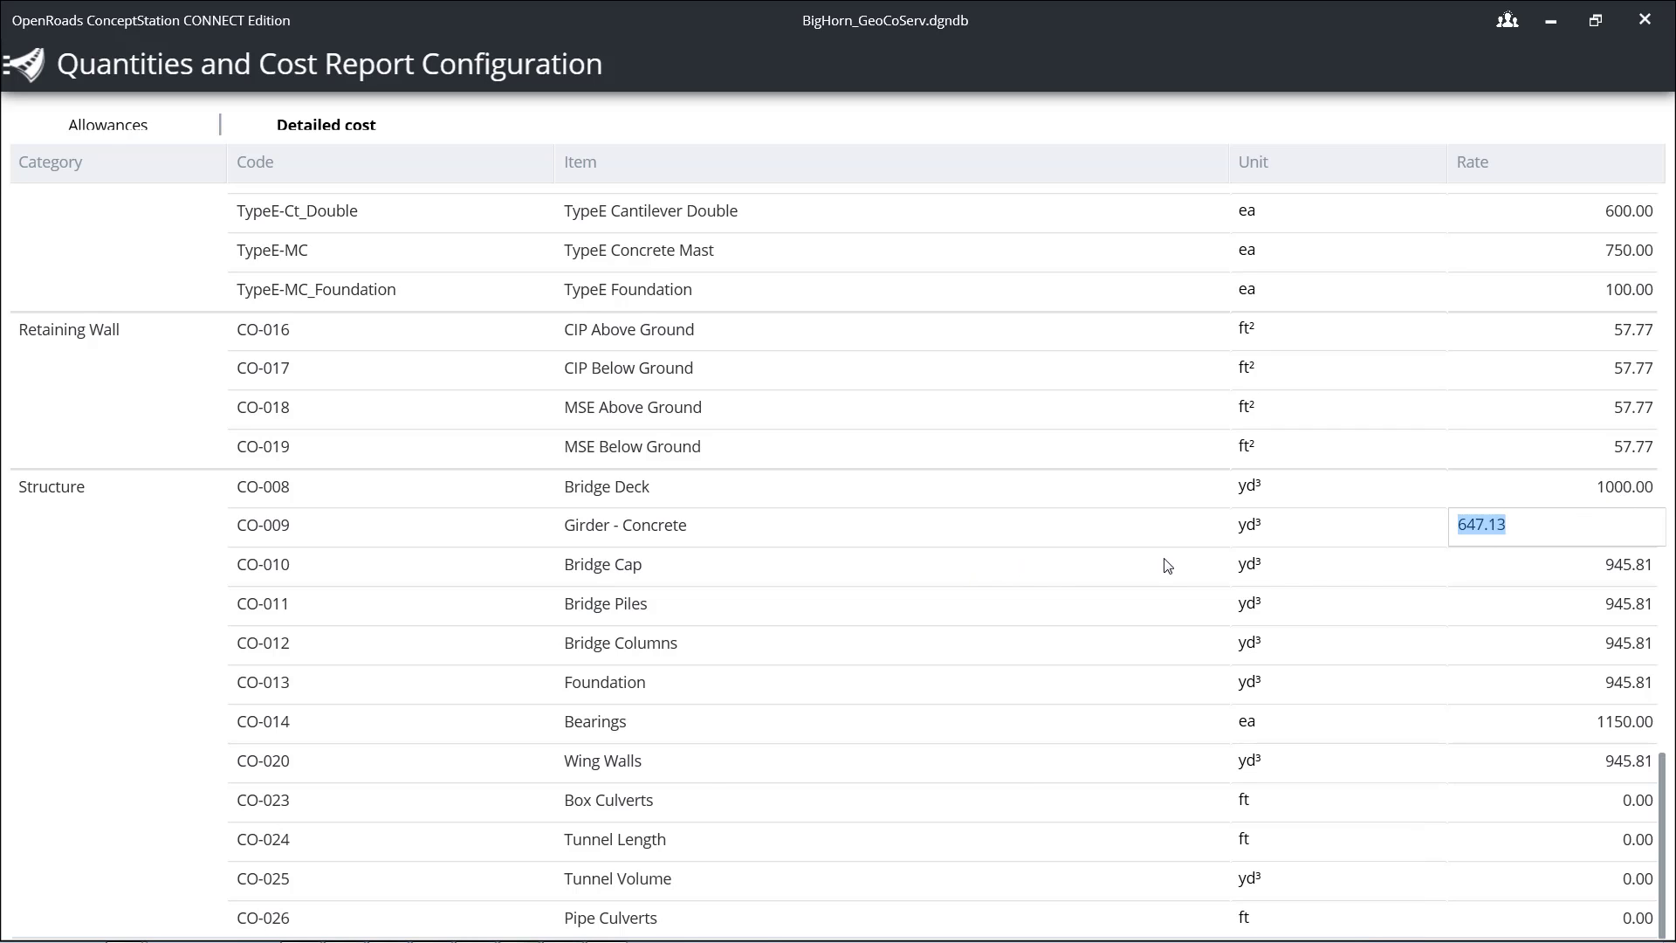
{"action": "type", "text": "500"}
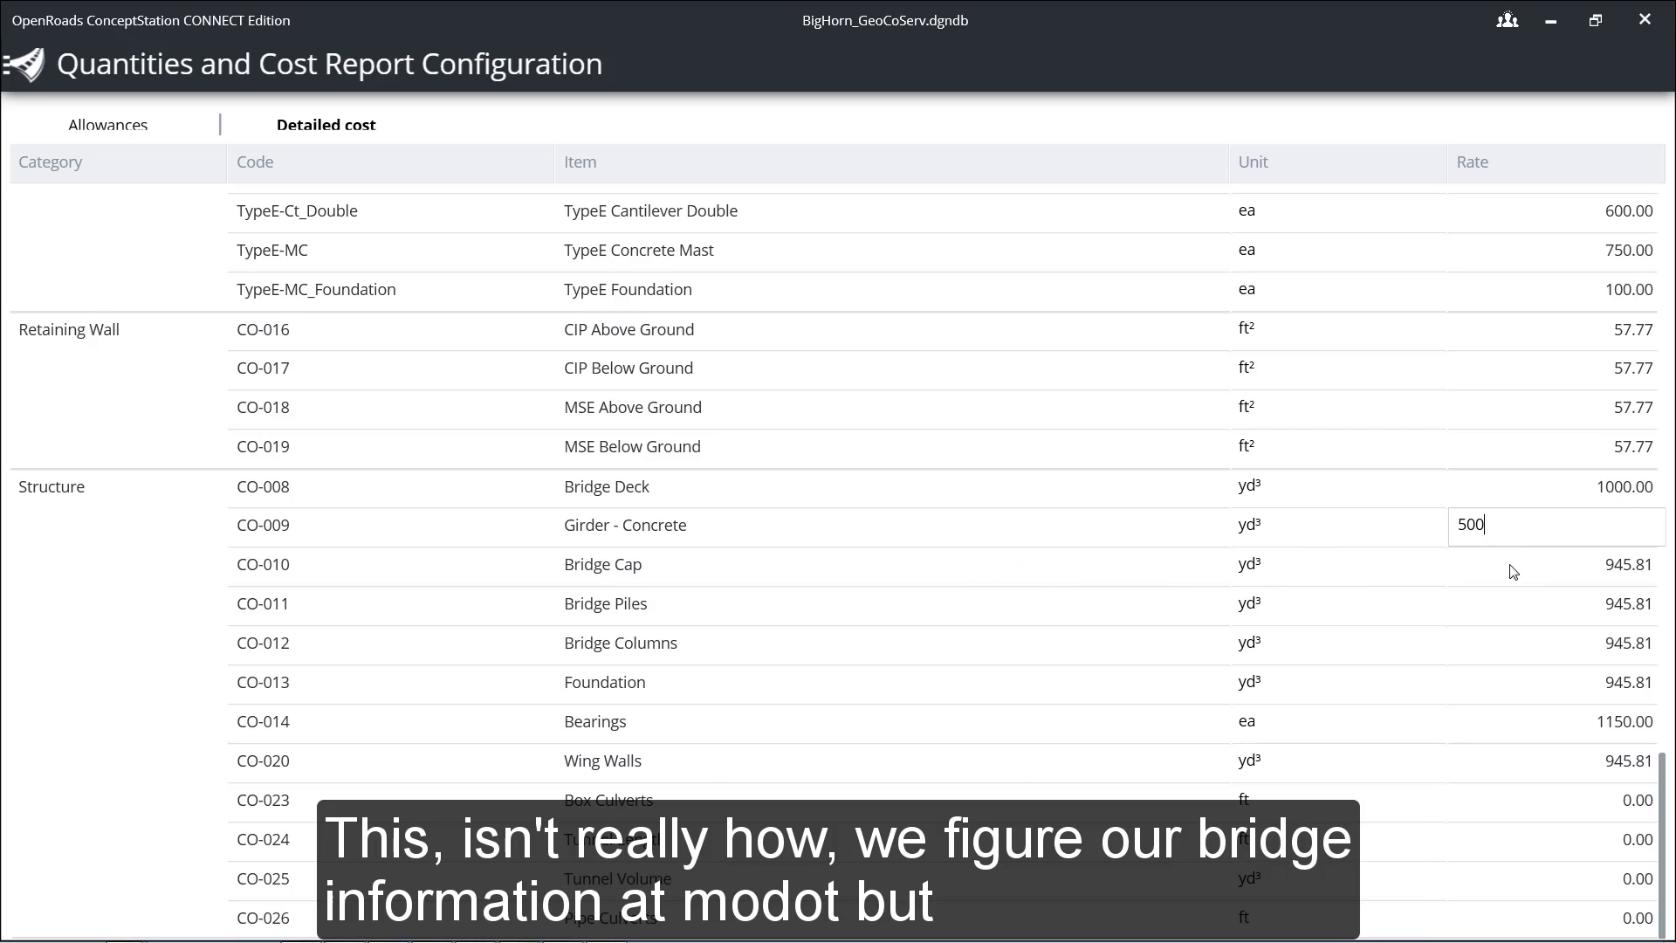
{"action": "key", "text": "Tab"}
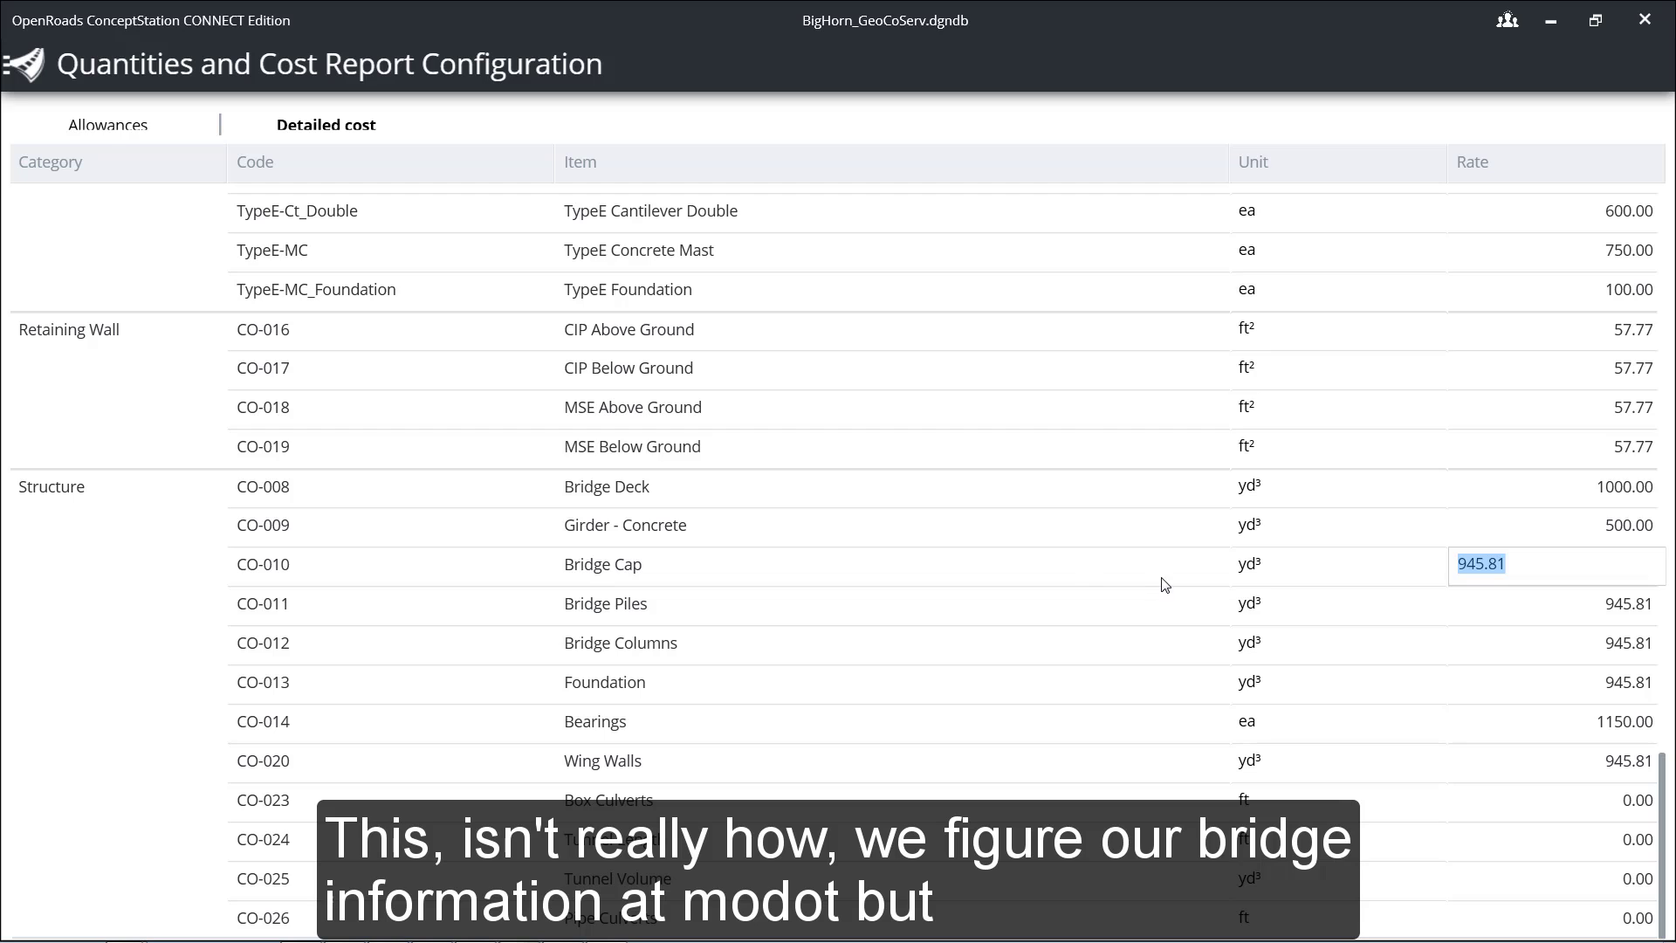
{"action": "left_click", "coordinate": [1067, 596]}
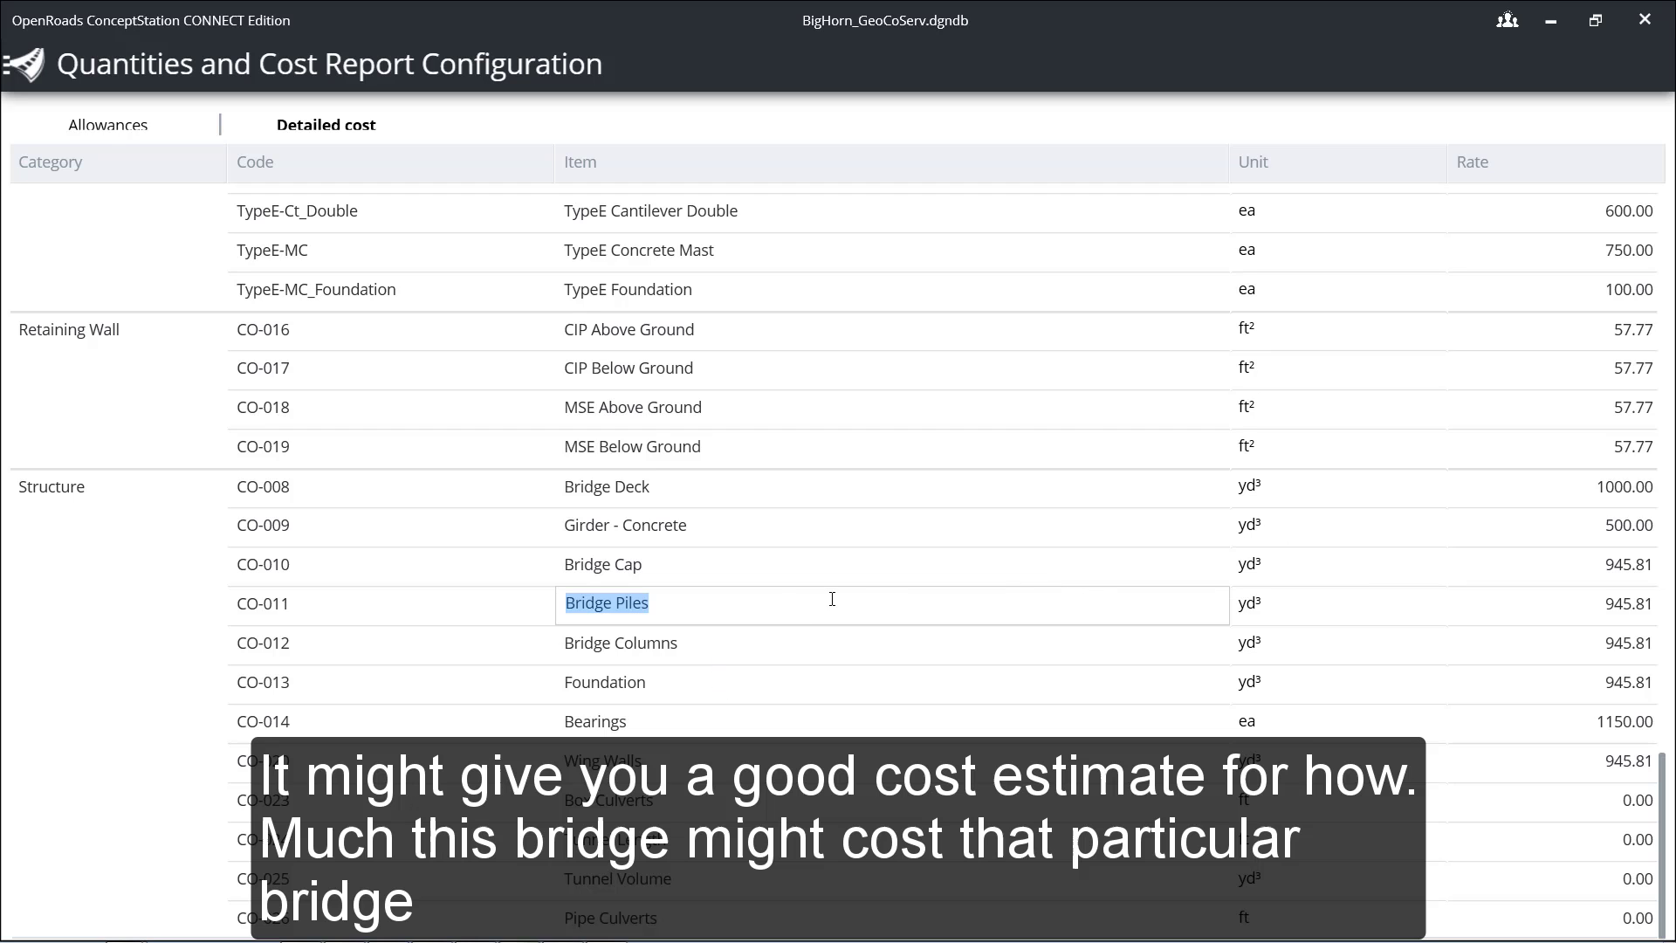
- Rename the Bridge Deck item in the Structure category to "Bridge Deck - A2140"
{"action": "left_click", "coordinate": [642, 493]}
{"action": "left_click", "coordinate": [677, 494]}
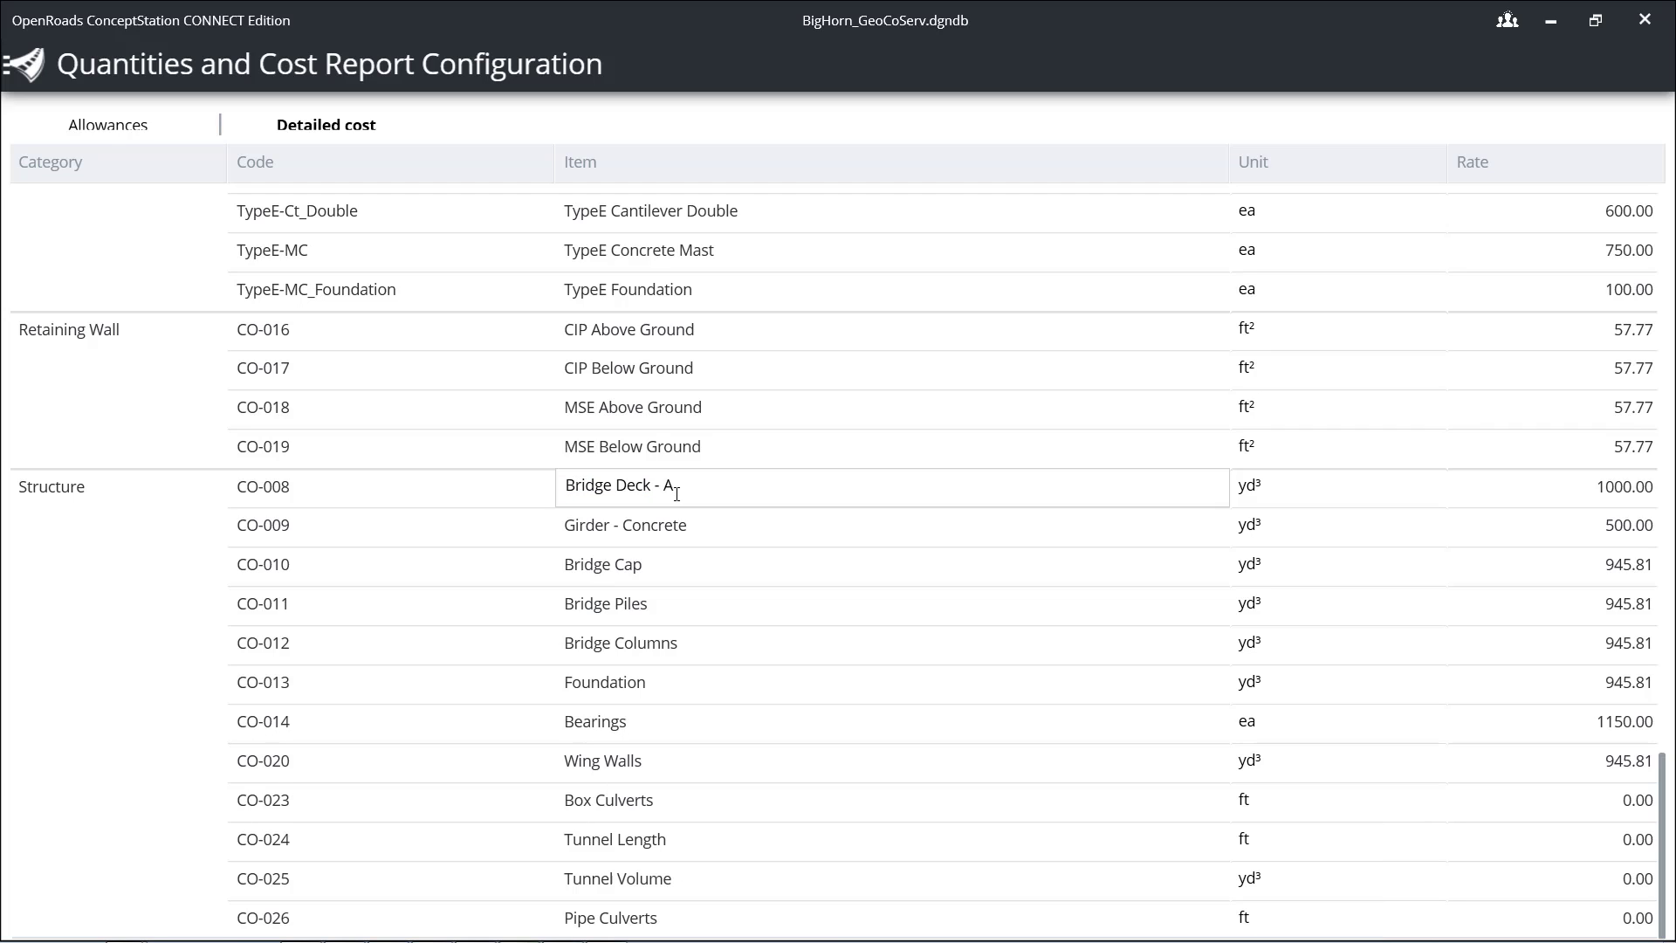
{"action": "type", "text": "2140"}
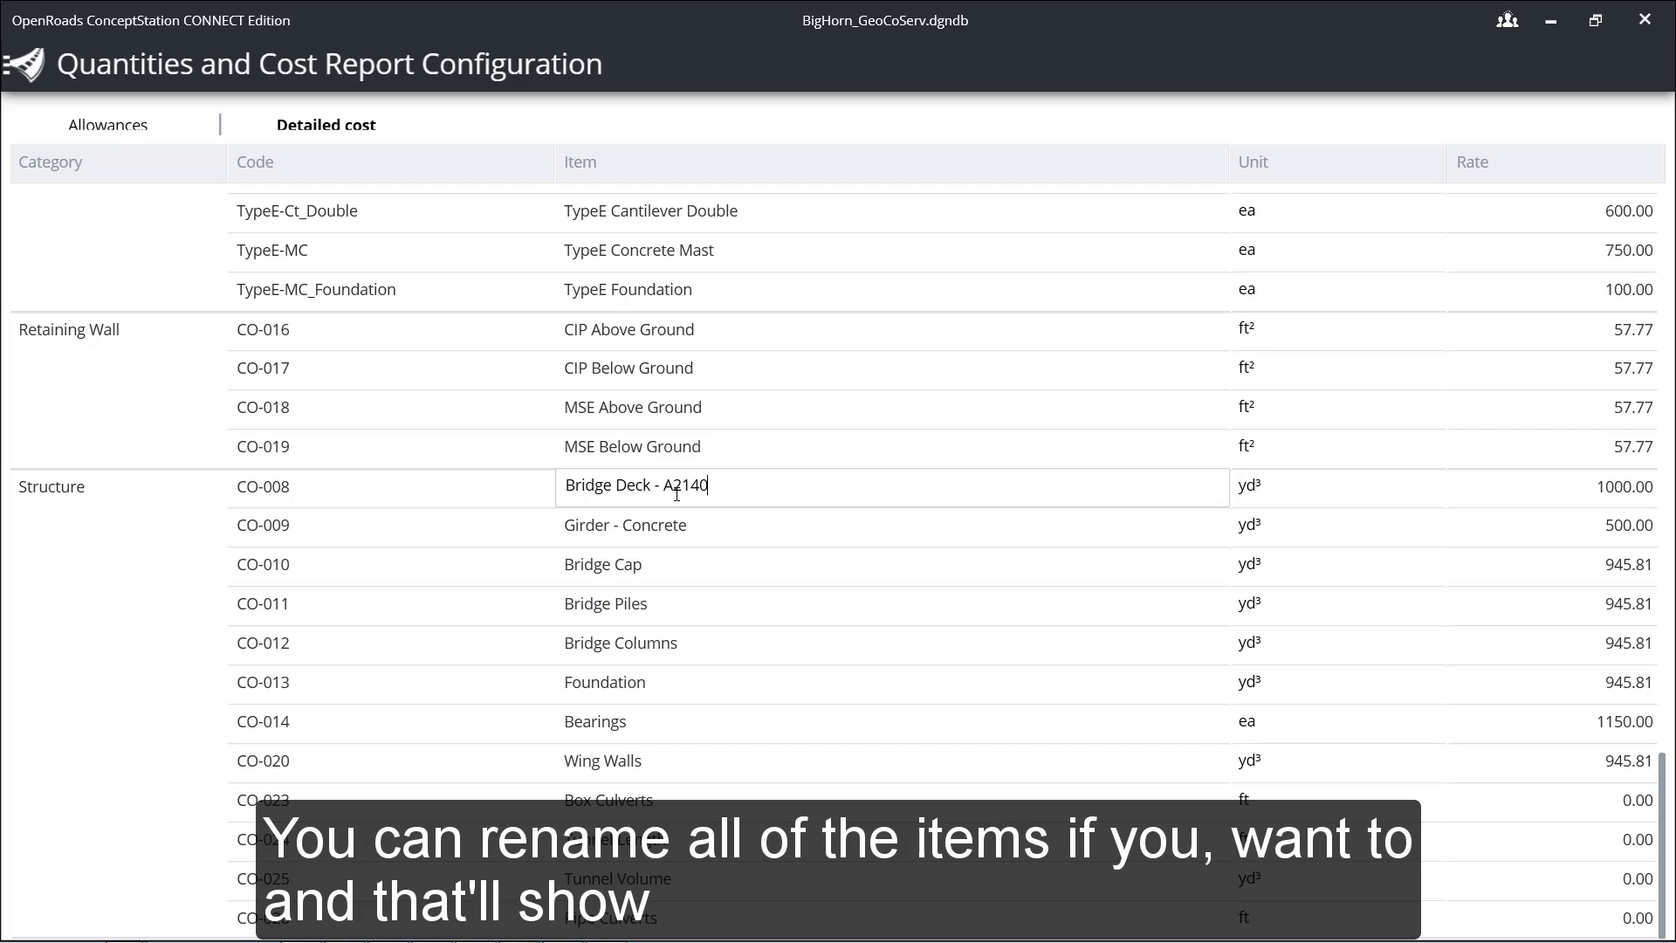
{"action": "key", "text": "Return"}
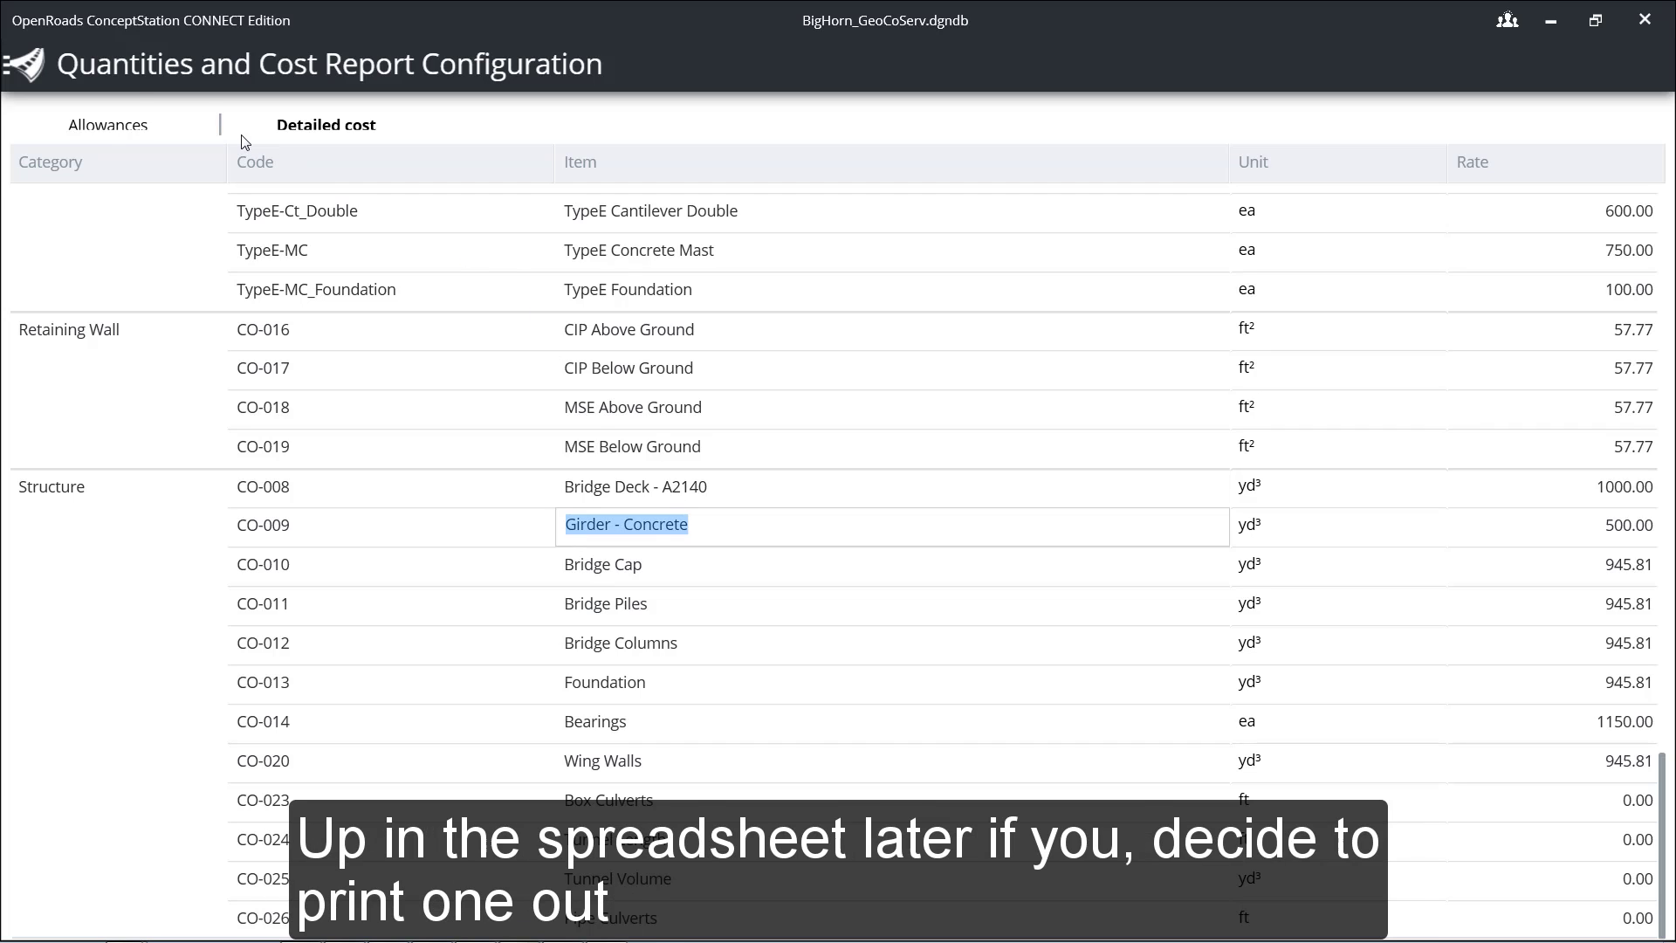
- Return to the Conceptualize workspace and refresh the concept's estimated cost
{"action": "left_click", "coordinate": [24, 69]}
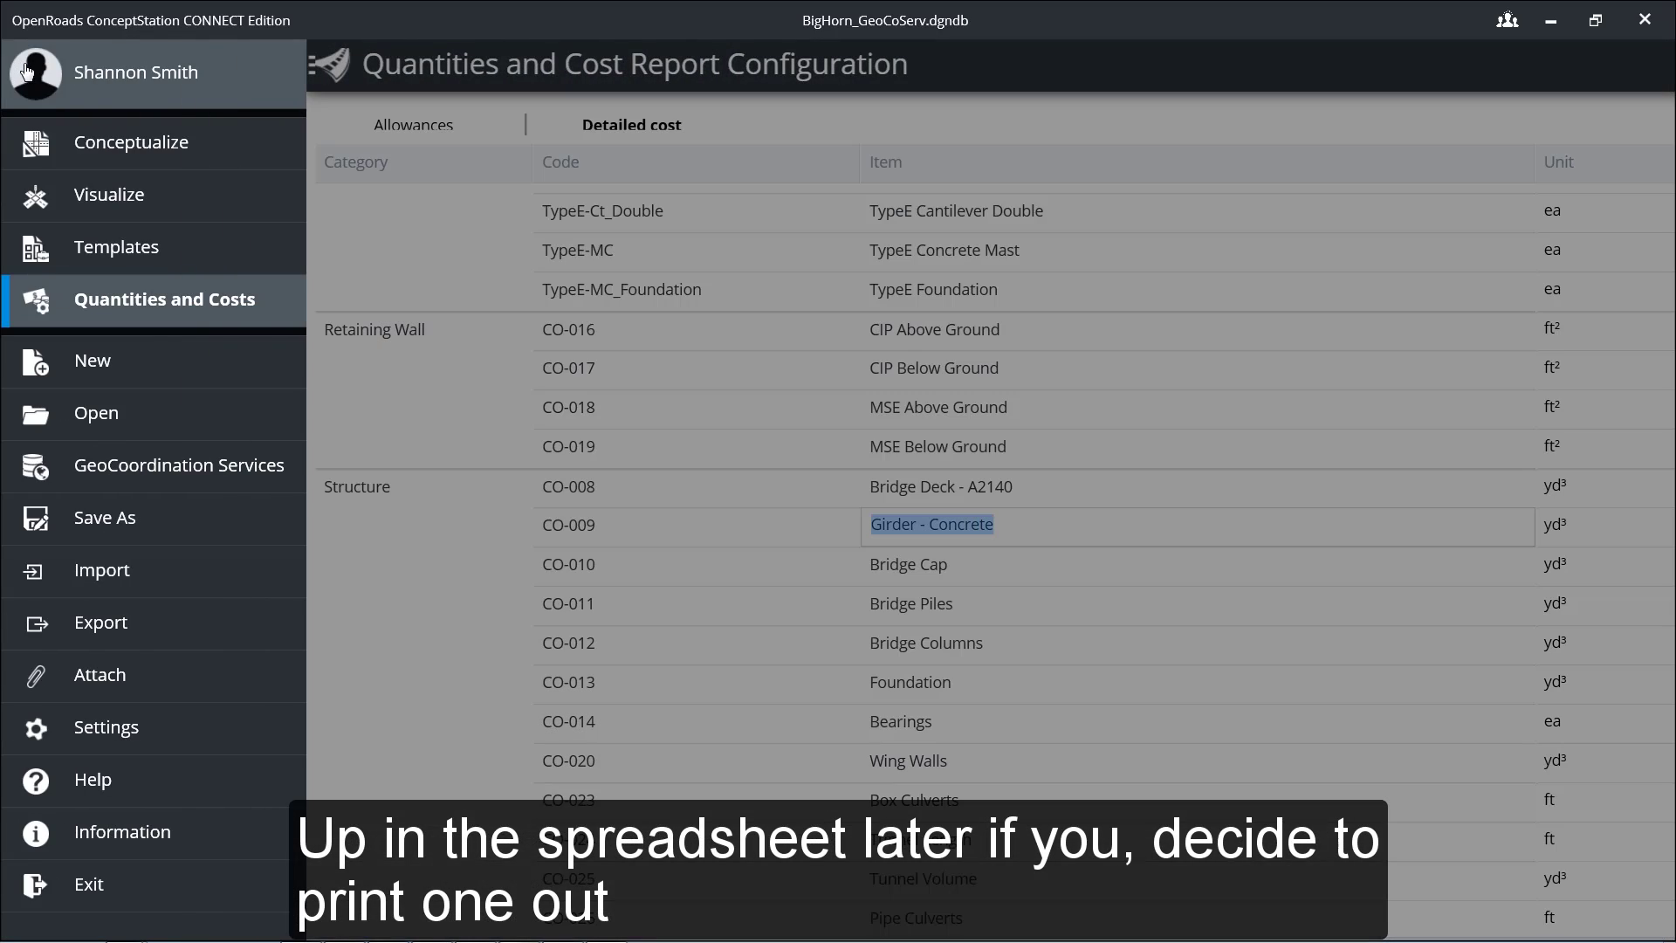
{"action": "left_click", "coordinate": [116, 143]}
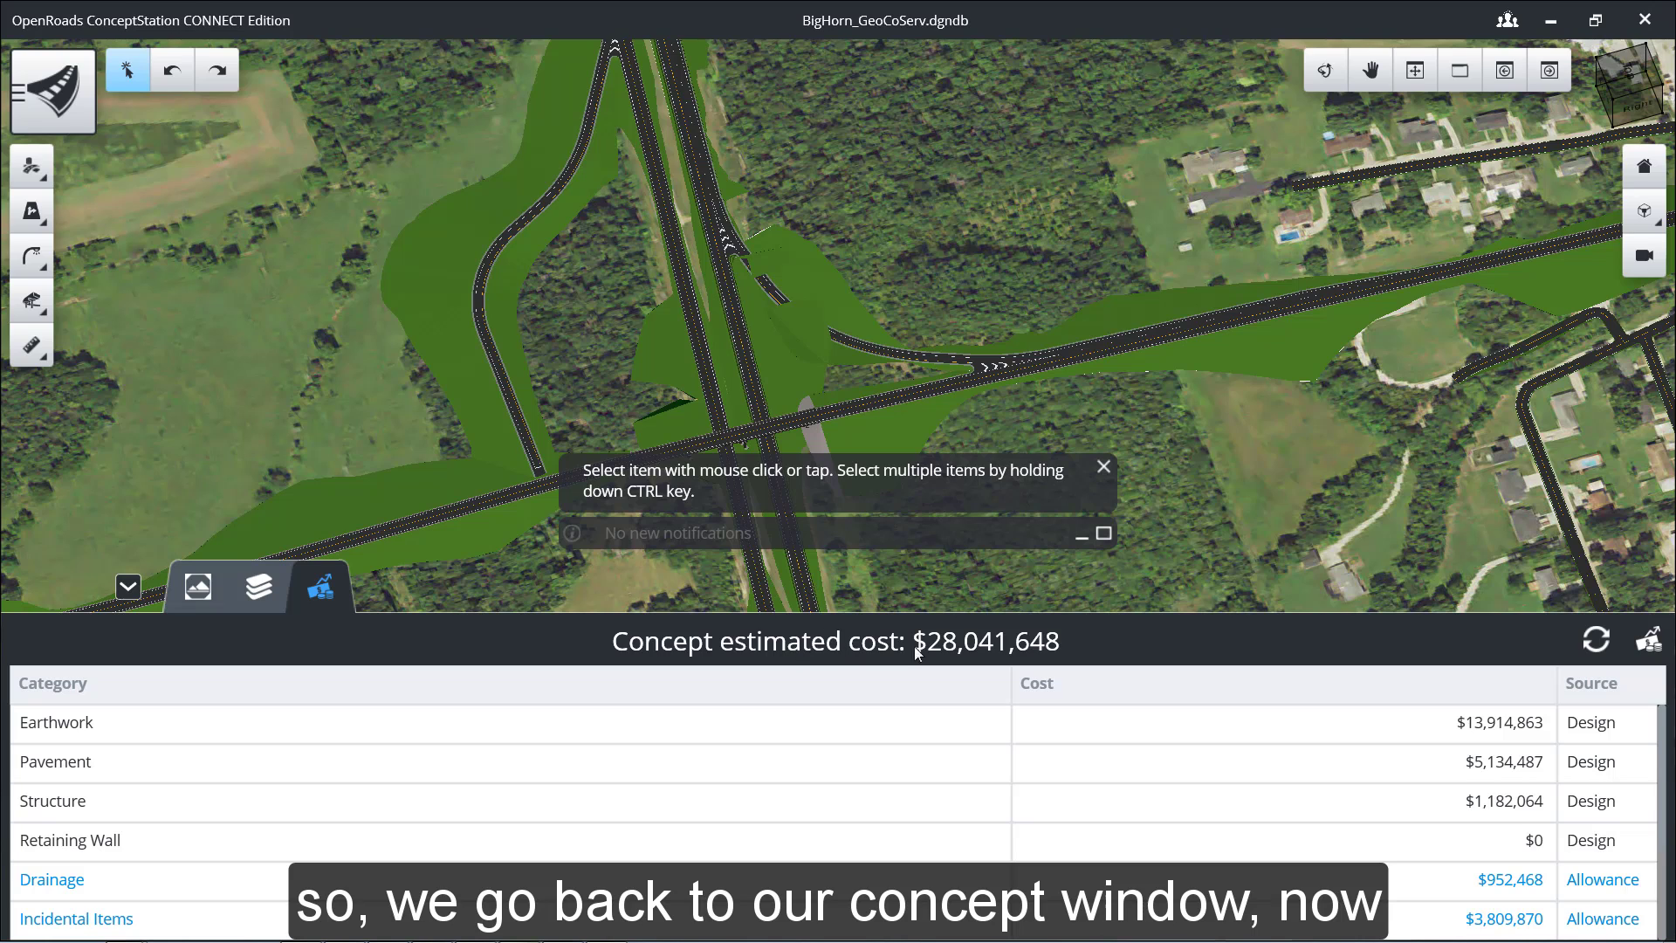
{"action": "left_click", "coordinate": [1600, 648]}
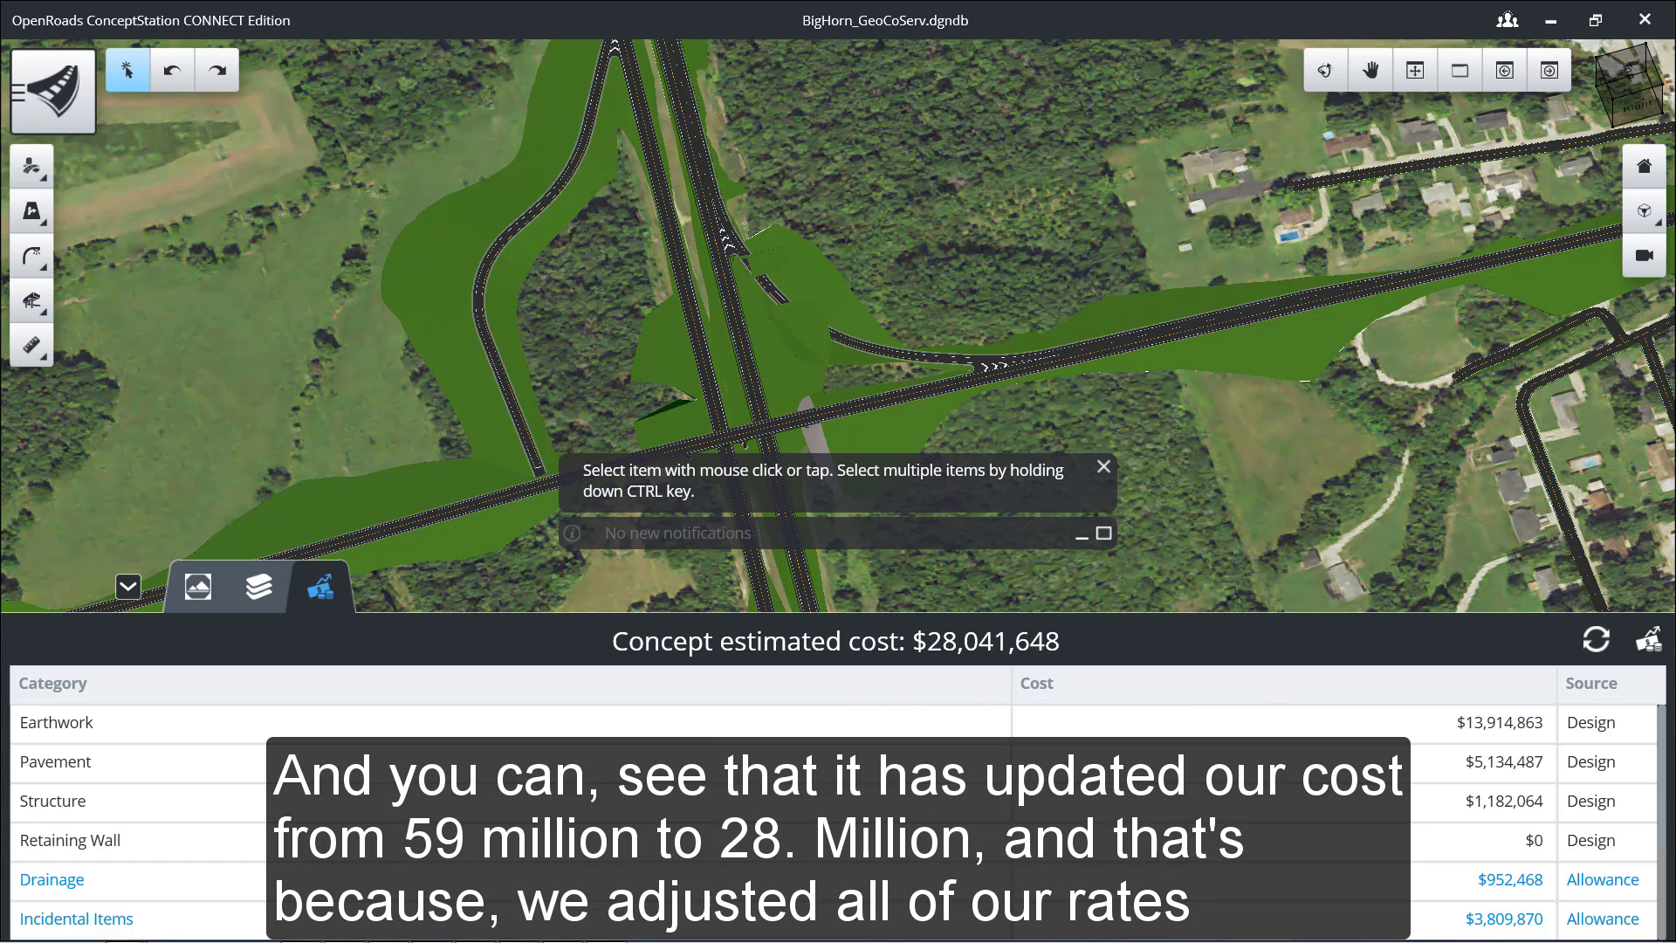
- Export the Detailed Quantities and Cost Report as an Excel file named "Big Horn" in the BigHorn_GeoCoServ folder
{"action": "left_click", "coordinate": [1652, 646]}
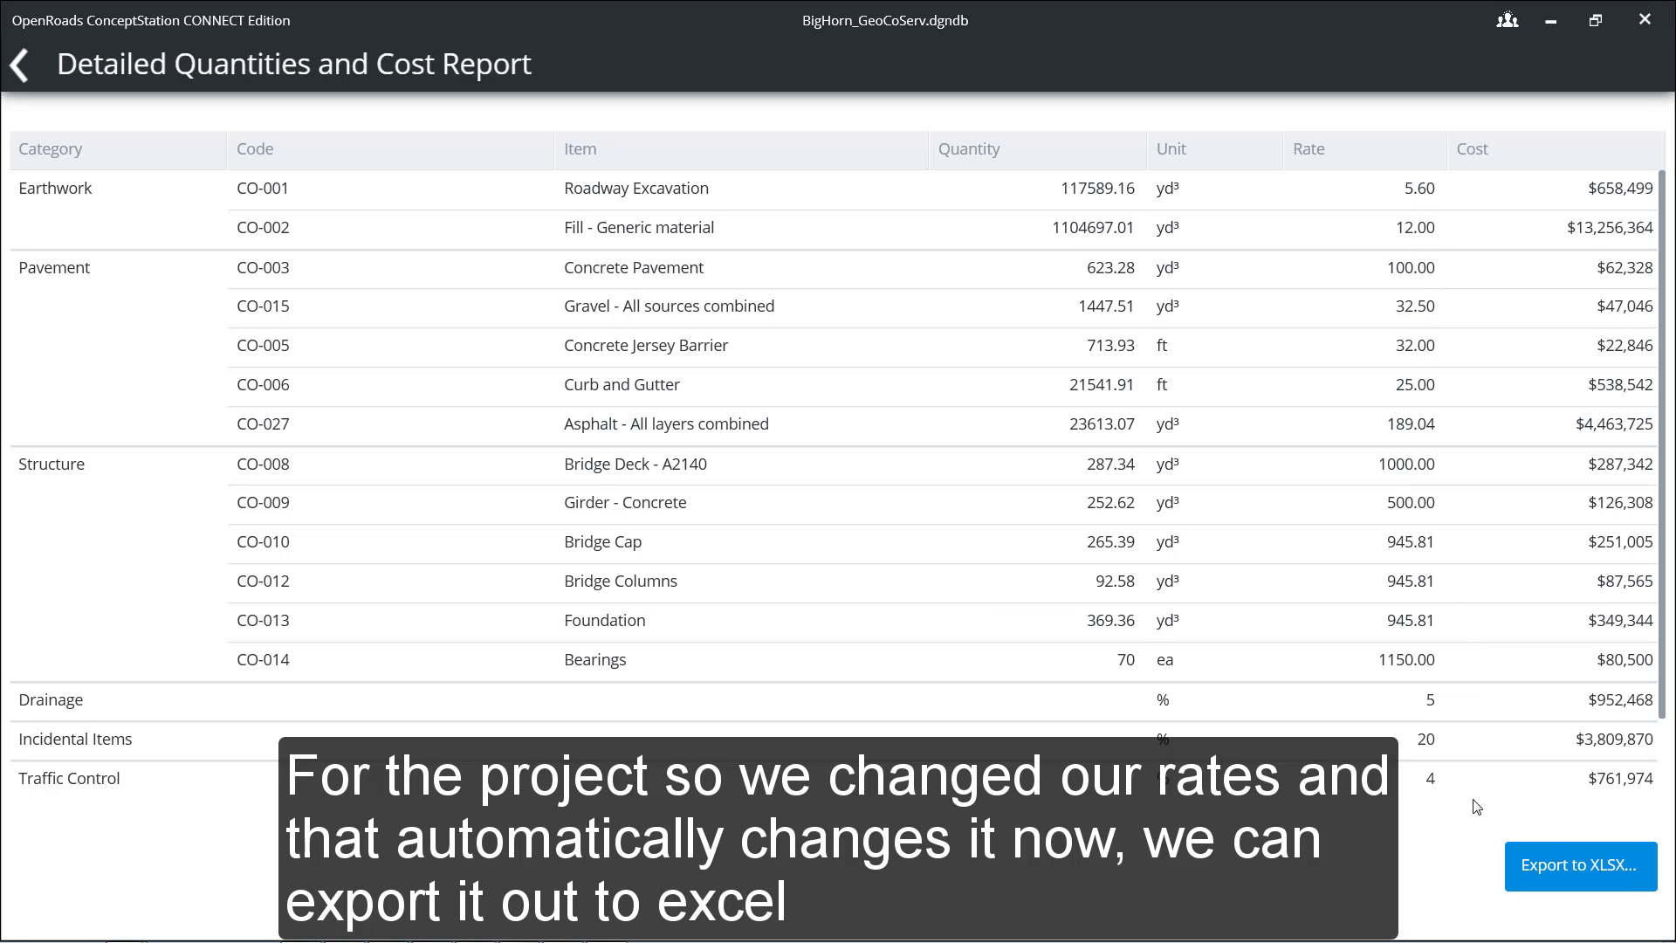
{"action": "left_click", "coordinate": [1608, 871]}
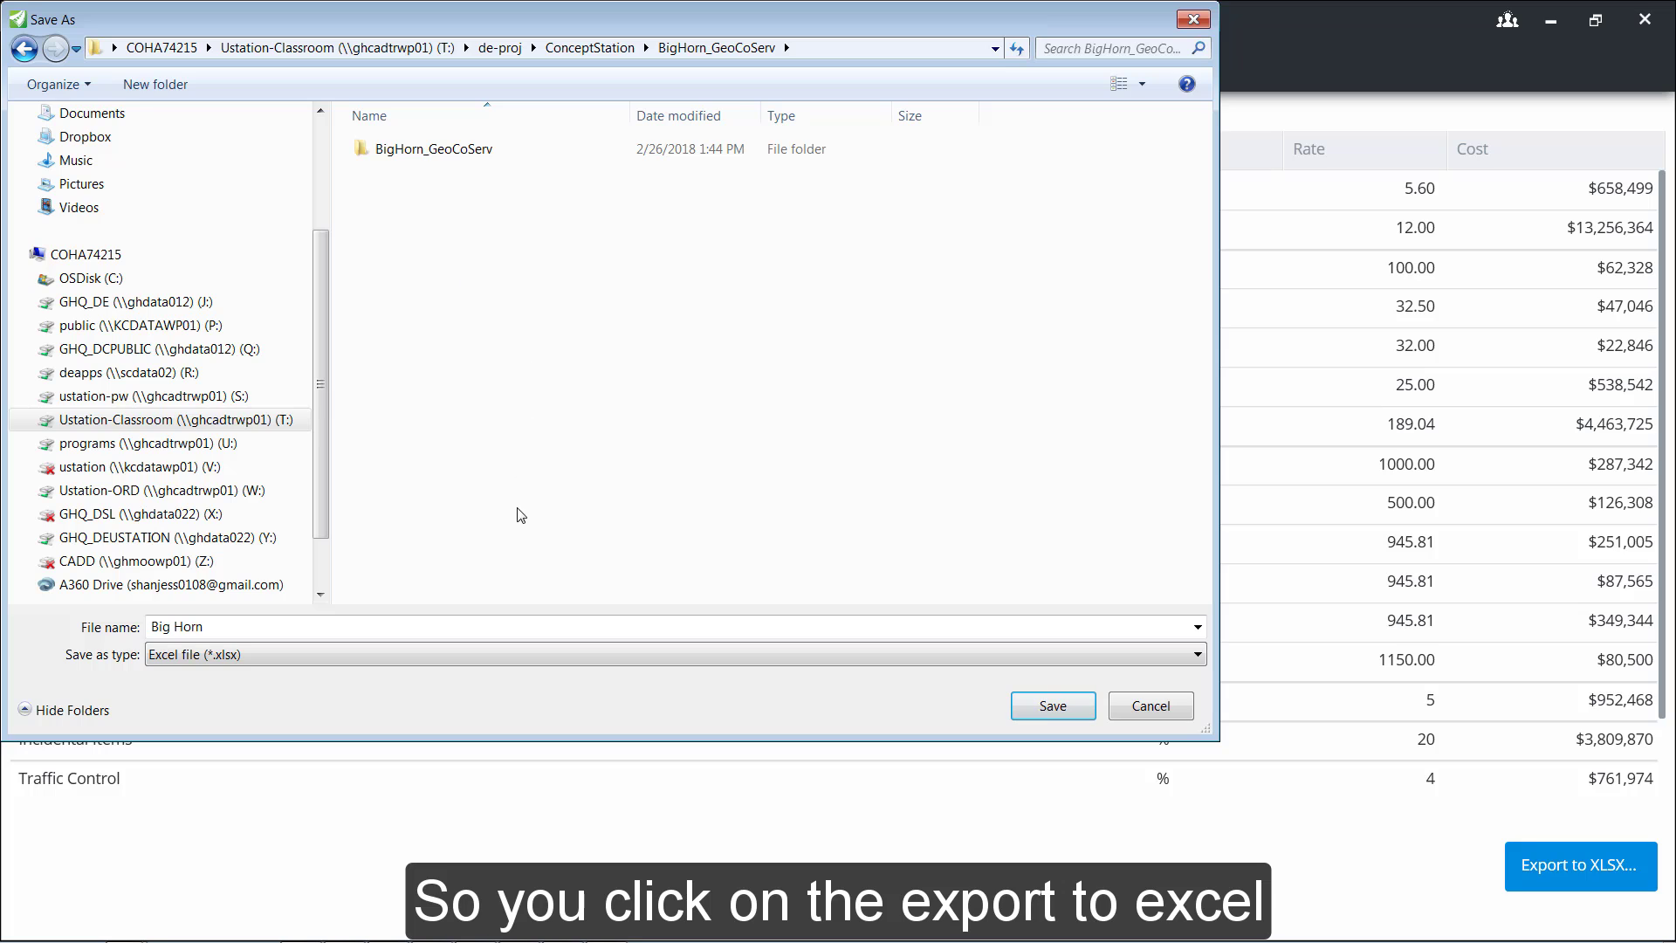
{"action": "left_click", "coordinate": [1070, 707]}
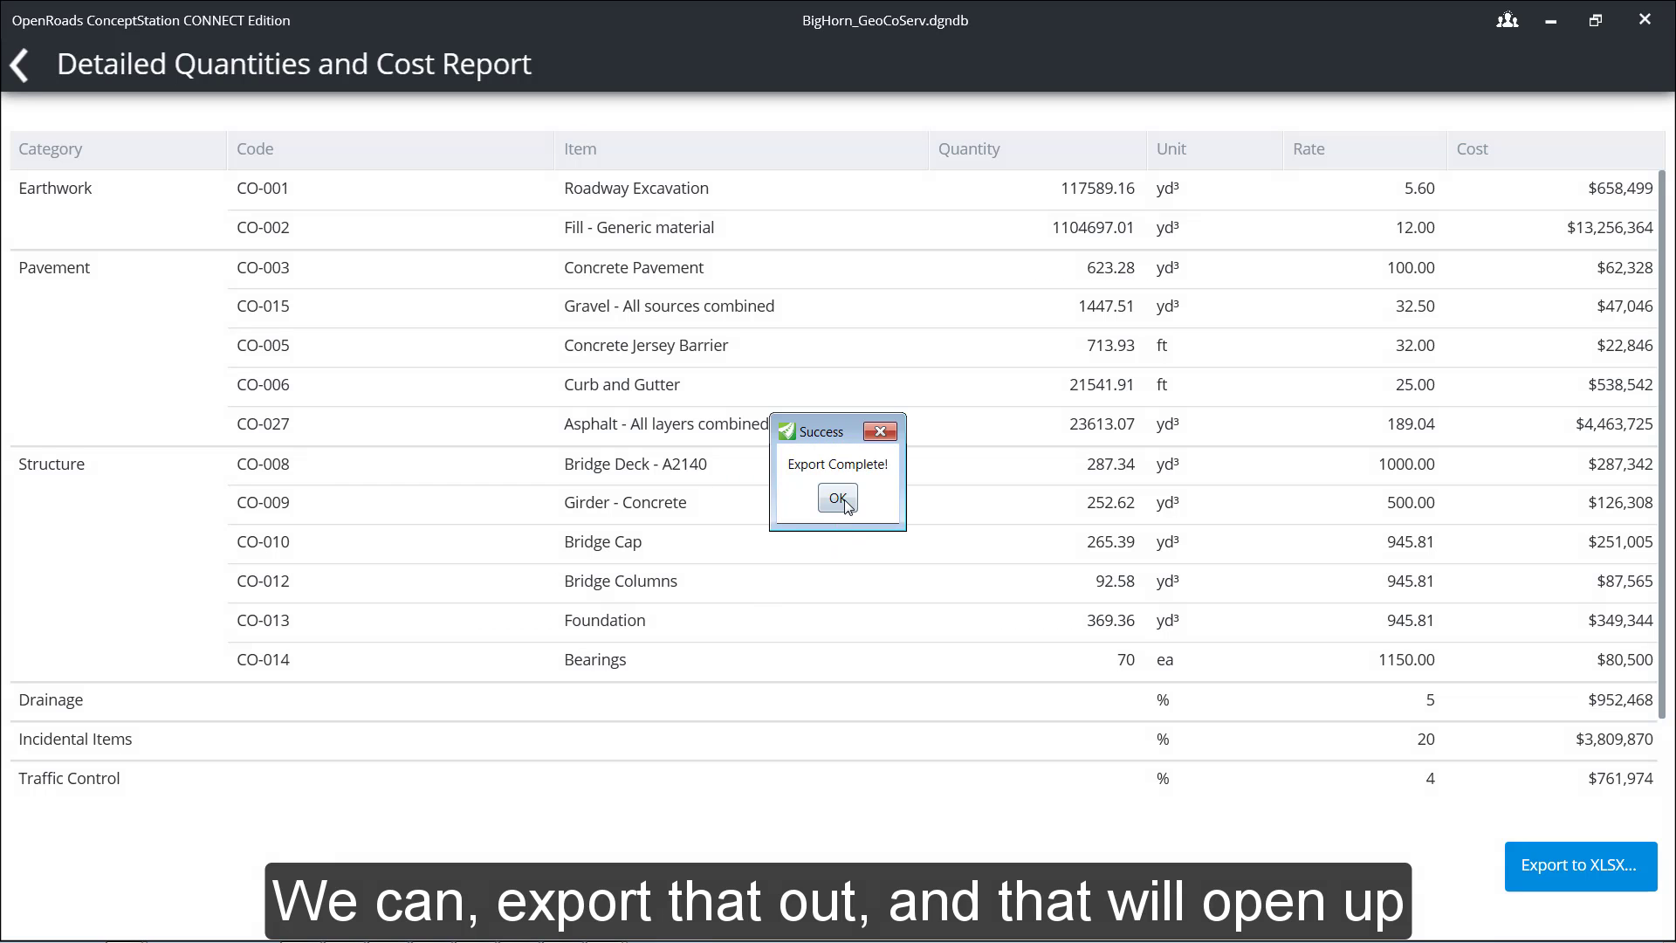
{"action": "left_click", "coordinate": [844, 503]}
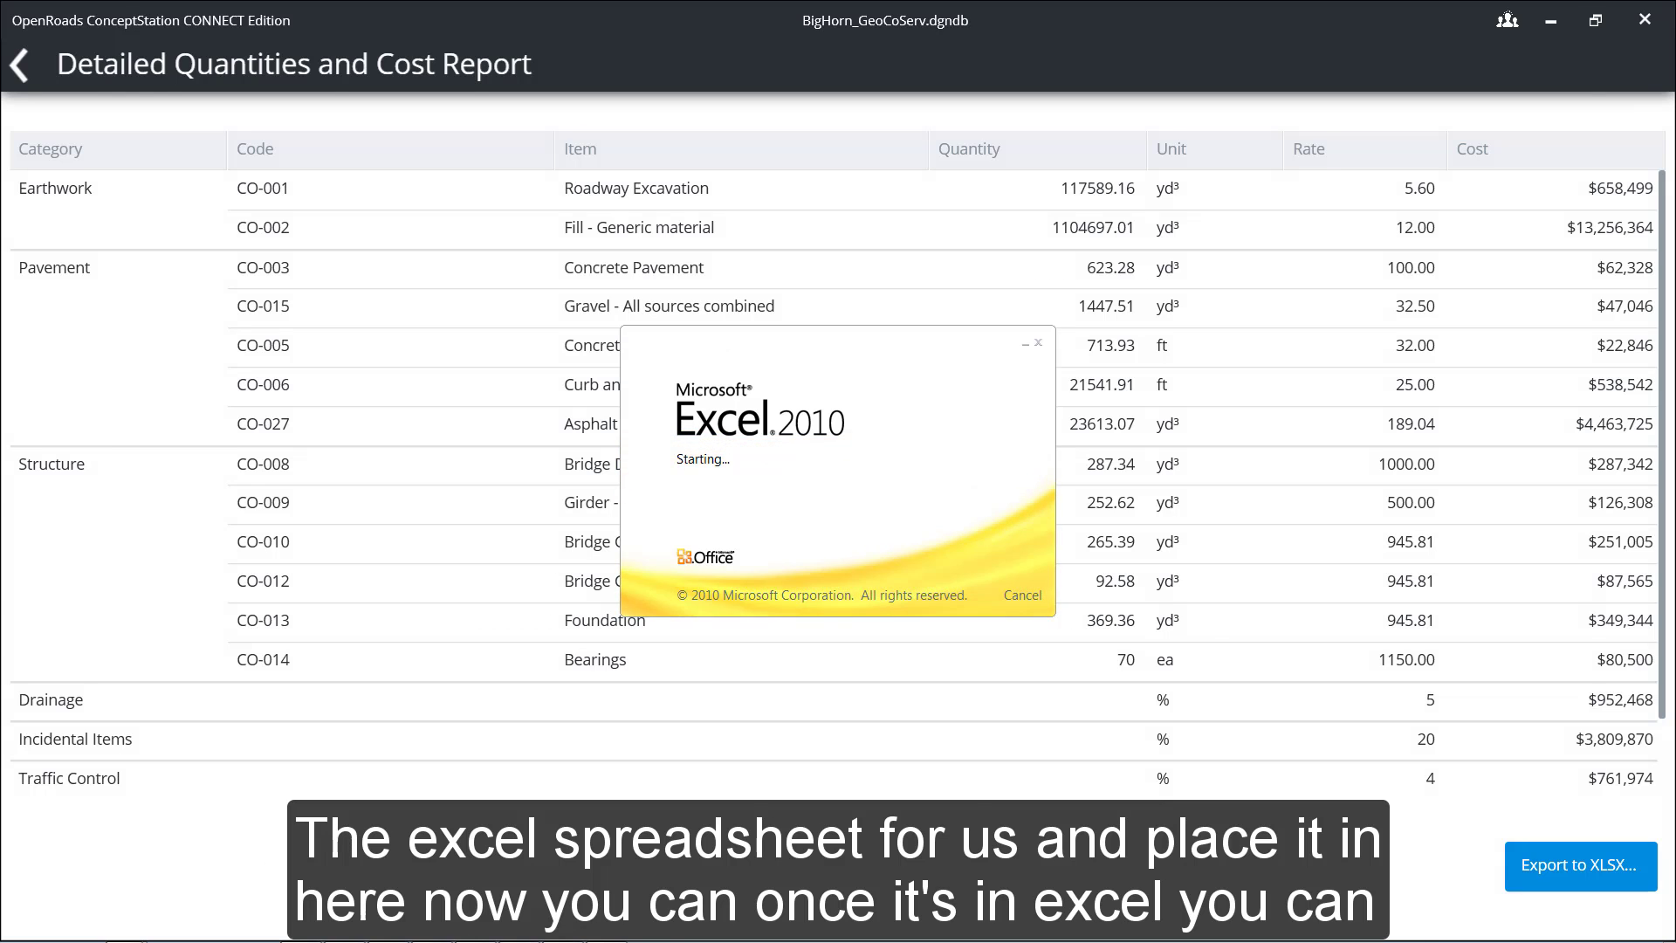